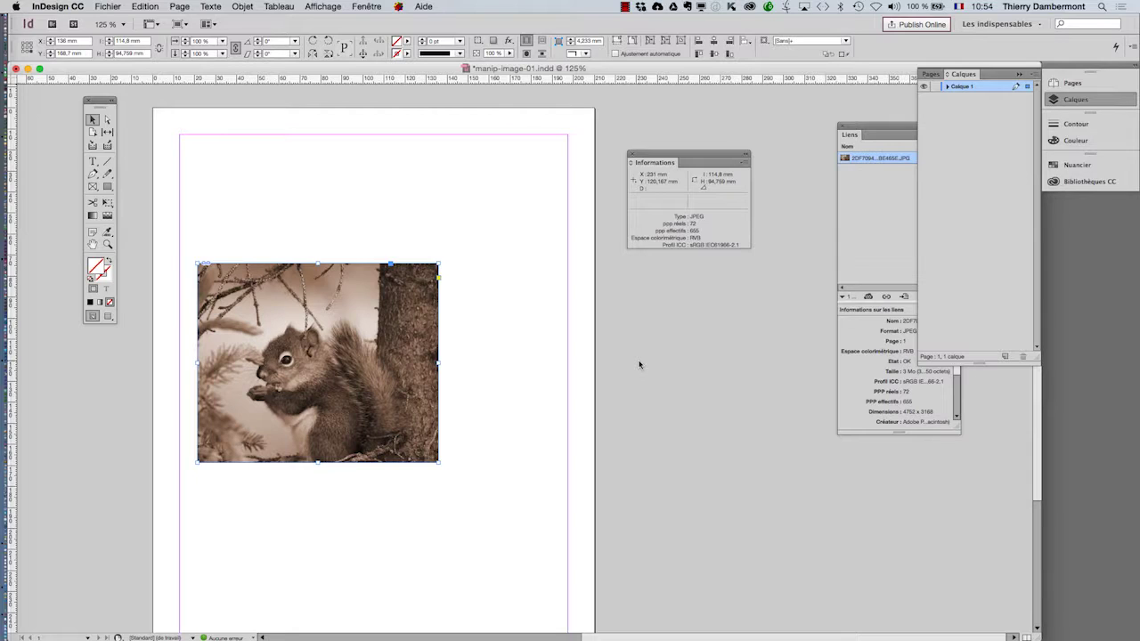
{"action": "key", "text": "super+Tab"}
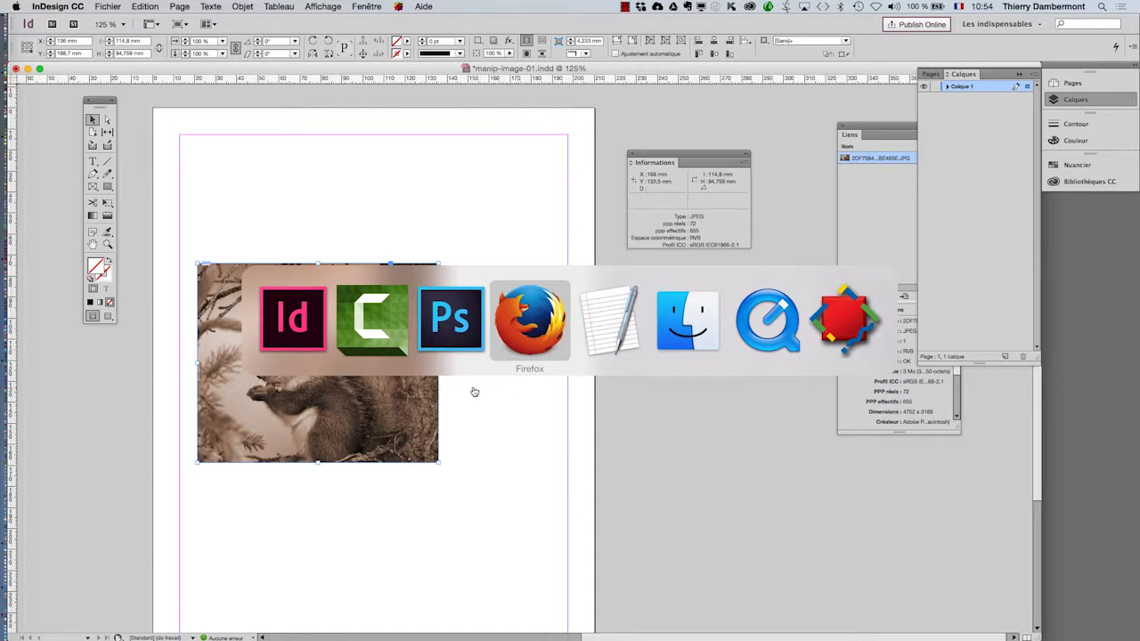
{"action": "left_click", "coordinate": [382, 335]}
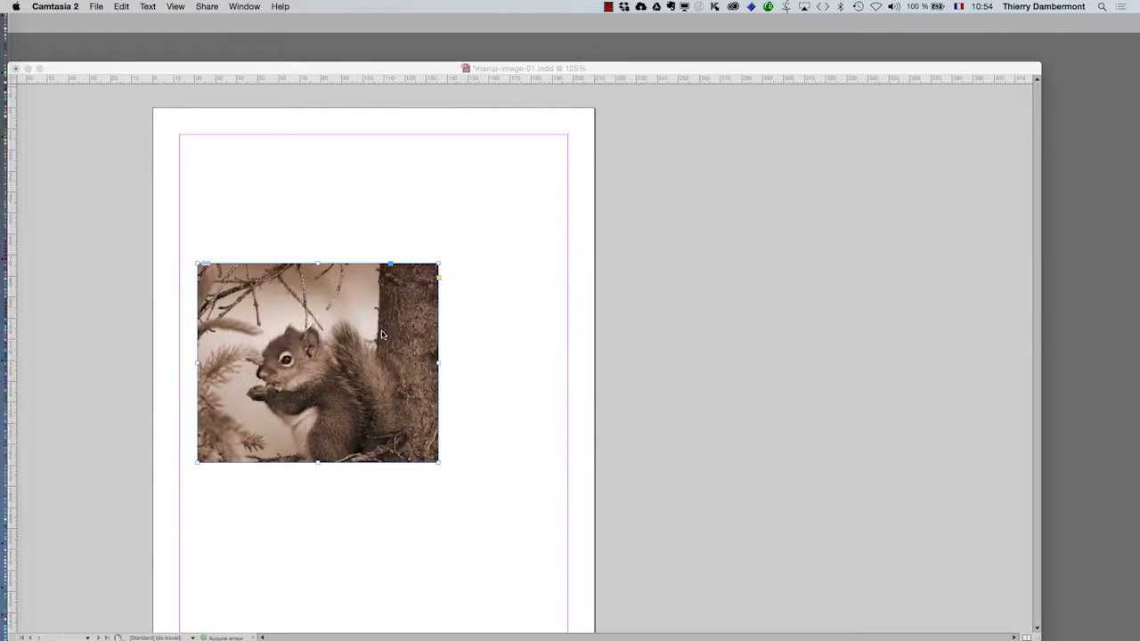
{"action": "left_click", "coordinate": [472, 363]}
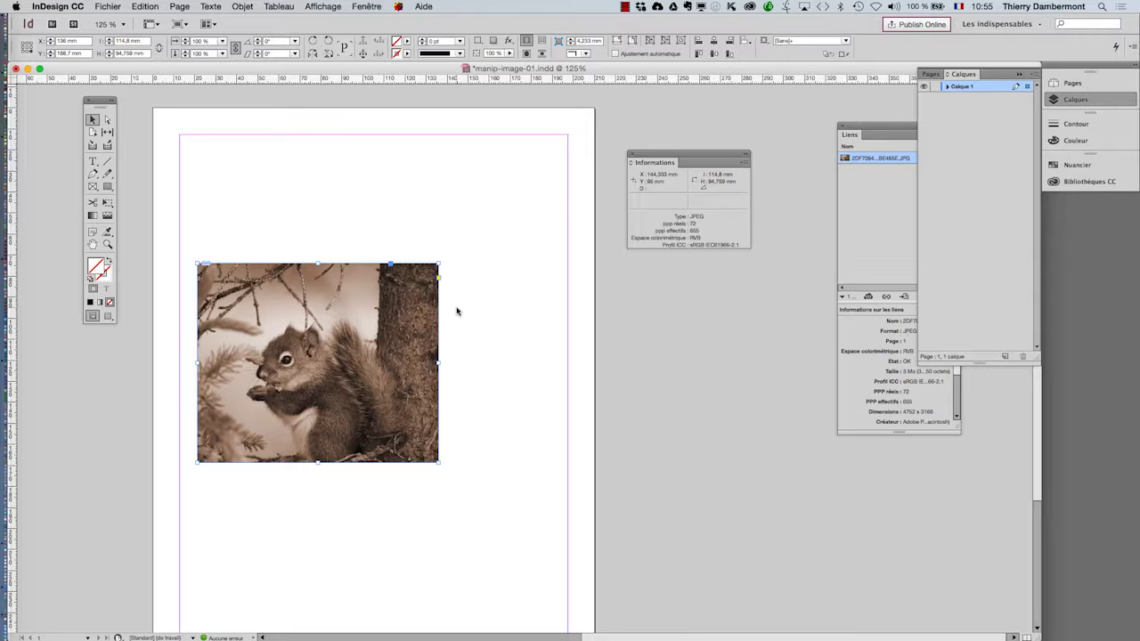
Step: Switch to Photoshop and start saving the open grey squirrel image under a new name in Photoshop format
{"action": "key", "text": "super+Tab"}
{"action": "key", "text": "super+Tab"}
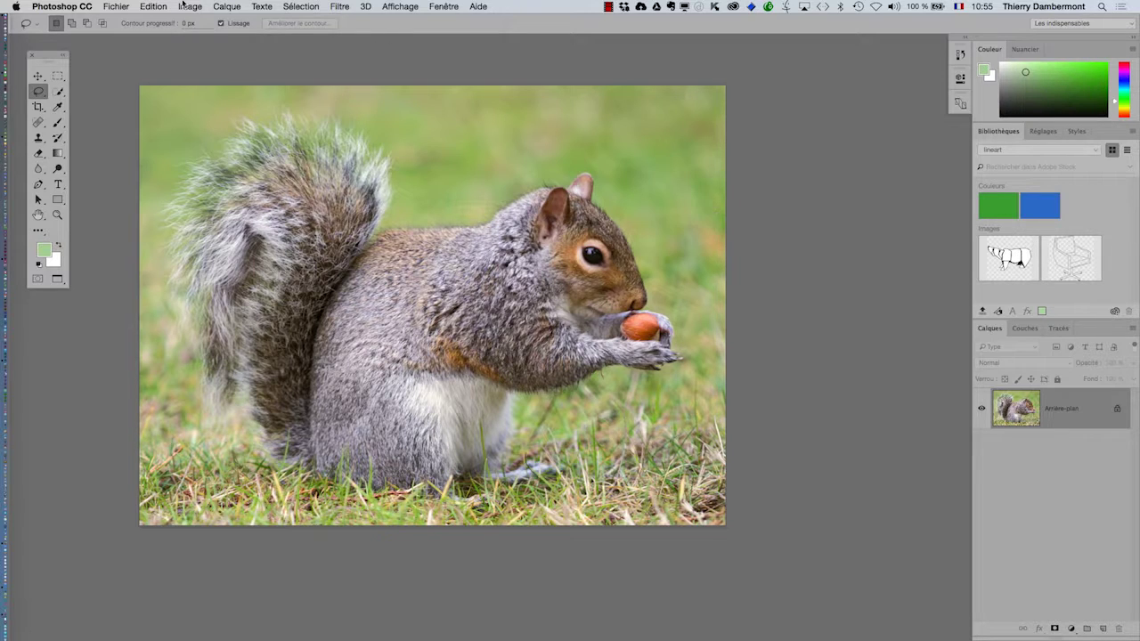
{"action": "left_click", "coordinate": [124, 6]}
{"action": "left_click", "coordinate": [153, 131]}
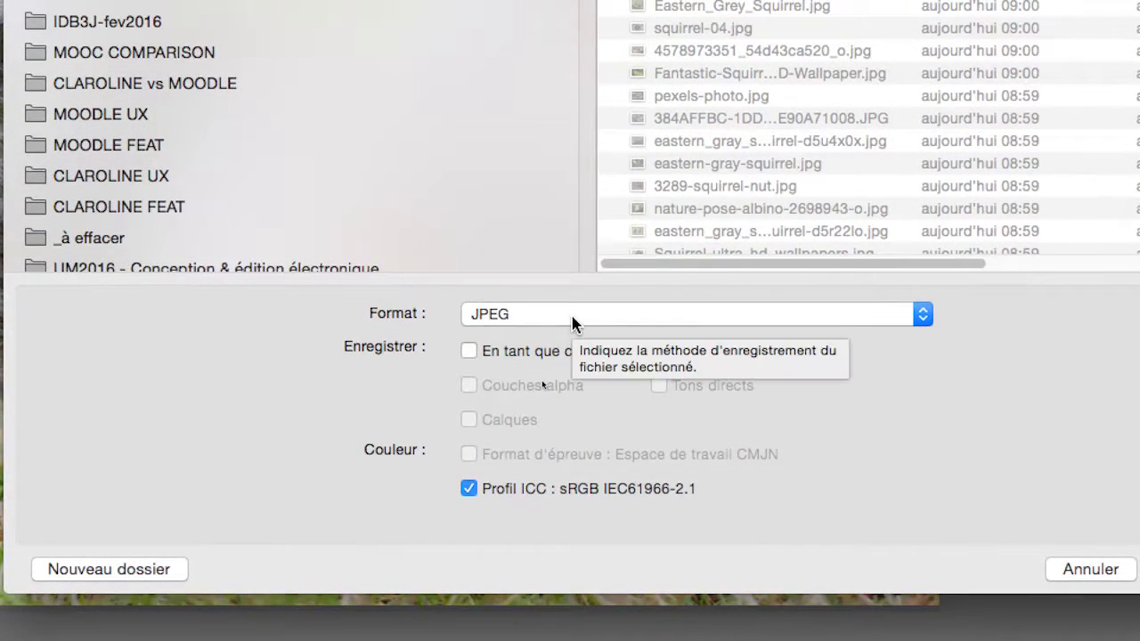
{"action": "left_click", "coordinate": [573, 317]}
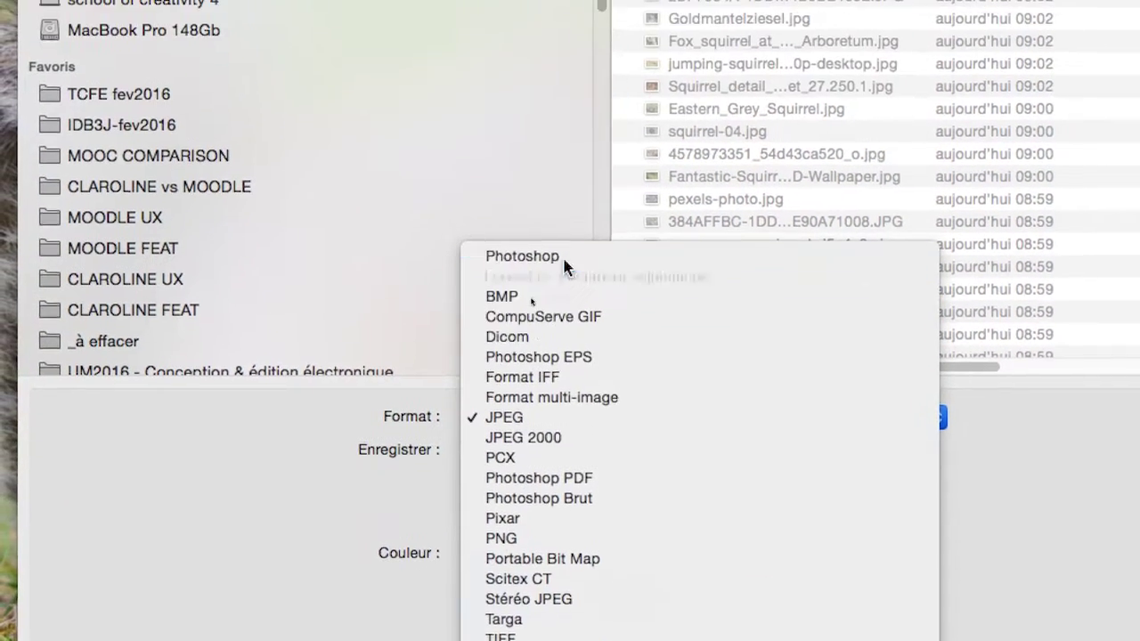
{"action": "left_click", "coordinate": [562, 256]}
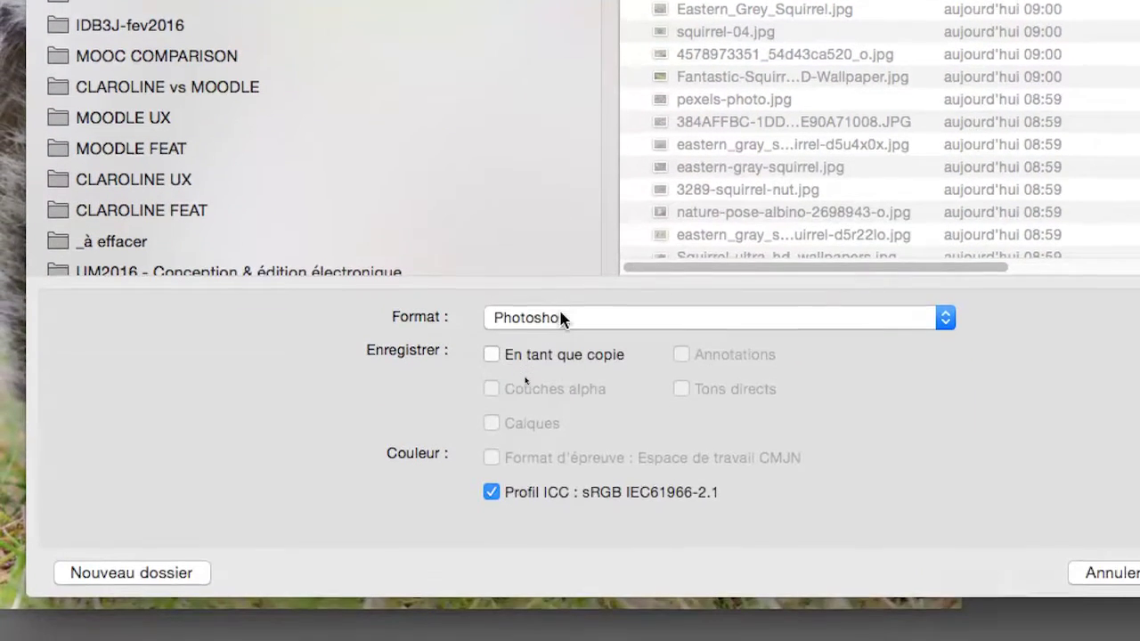
{"action": "left_click", "coordinate": [562, 317]}
{"action": "left_click", "coordinate": [561, 316]}
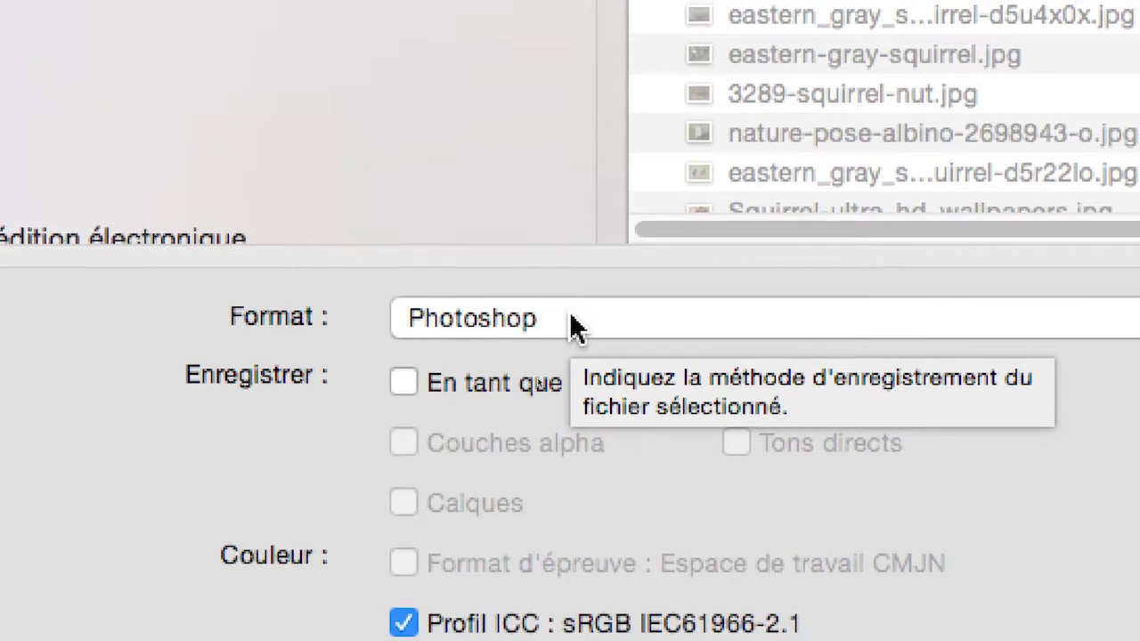
{"action": "left_click", "coordinate": [569, 319]}
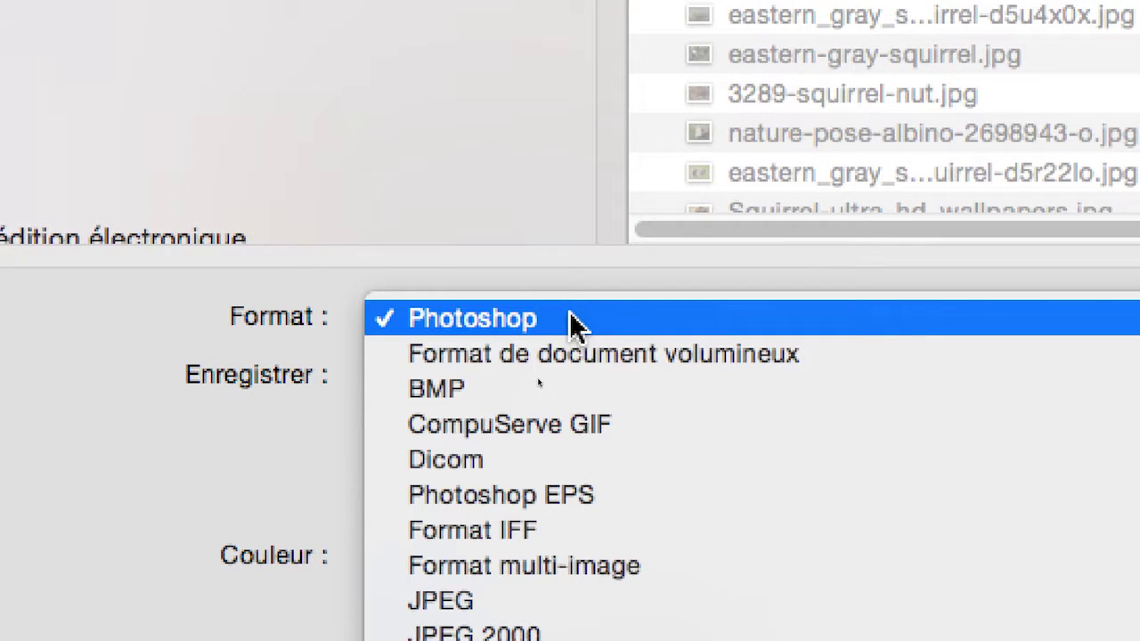
{"action": "left_click", "coordinate": [570, 320]}
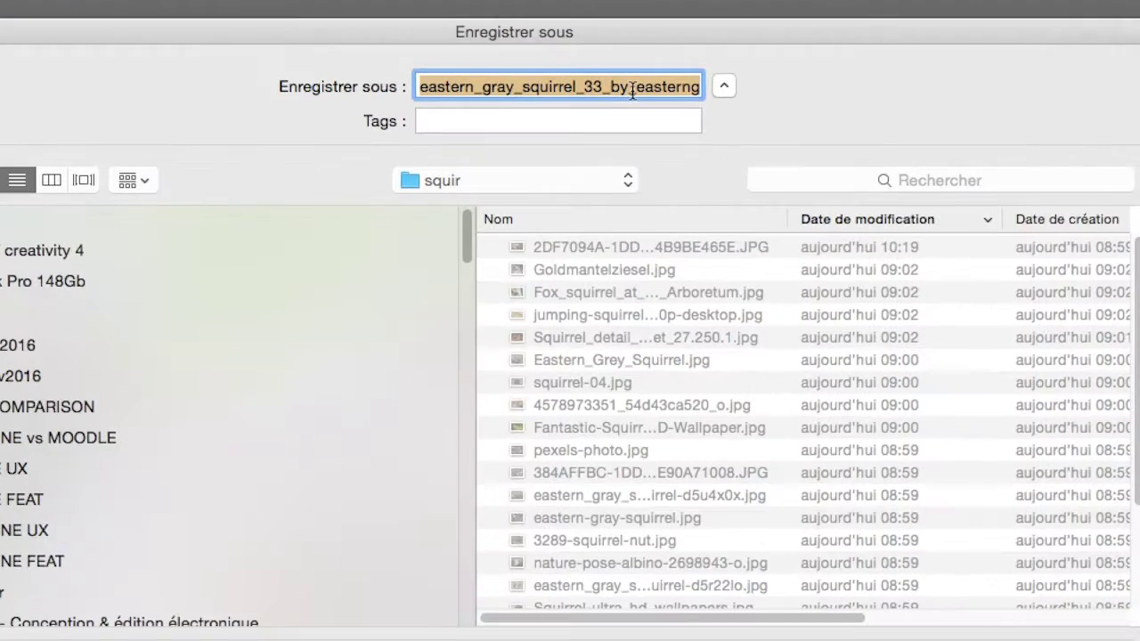
Step: Shorten the file name in the save dialog to easterngrays.psd
{"action": "left_click", "coordinate": [633, 91]}
{"action": "key", "text": "Down"}
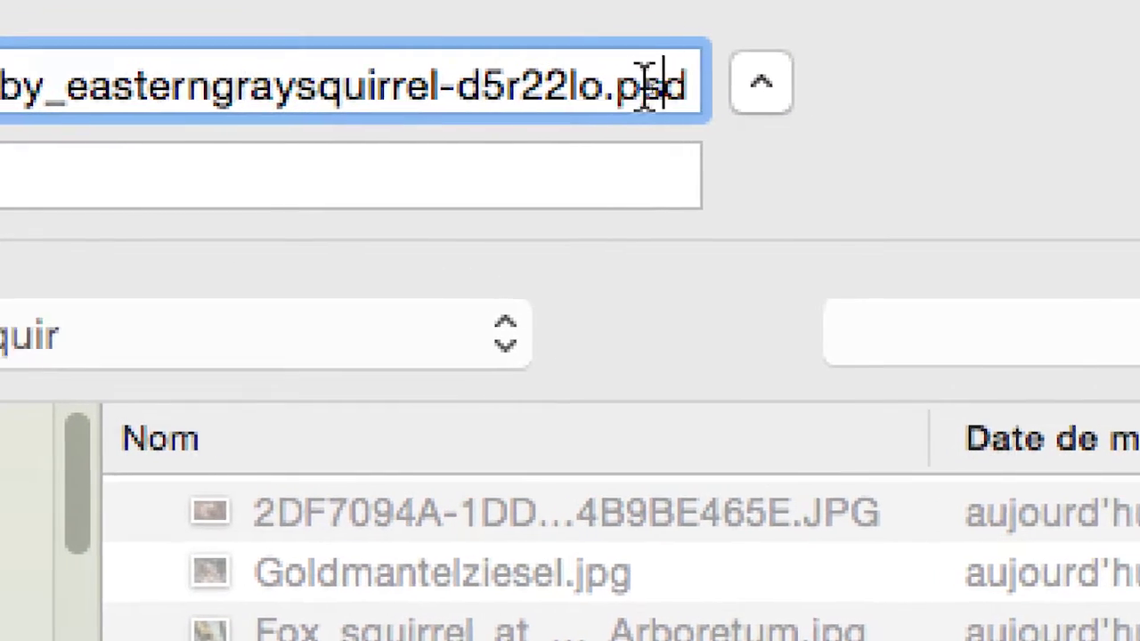
{"action": "left_click_drag", "start_coordinate": [615, 86], "coordinate": [225, 86]}
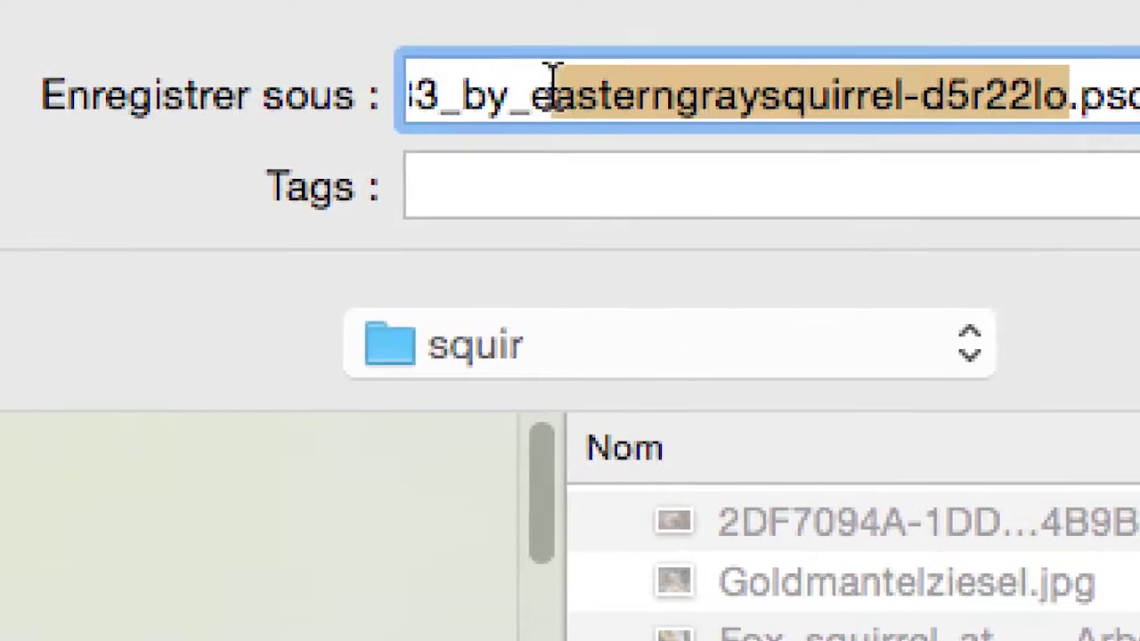
{"action": "left_click_drag", "start_coordinate": [549, 89], "coordinate": [780, 89]}
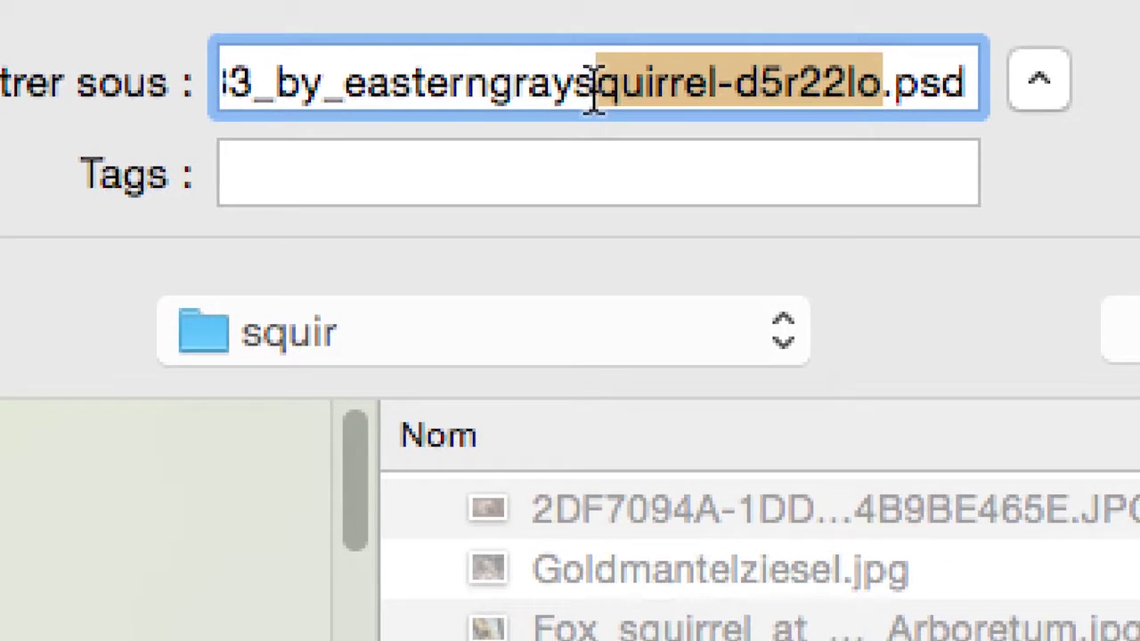
{"action": "key", "text": "BackSpace"}
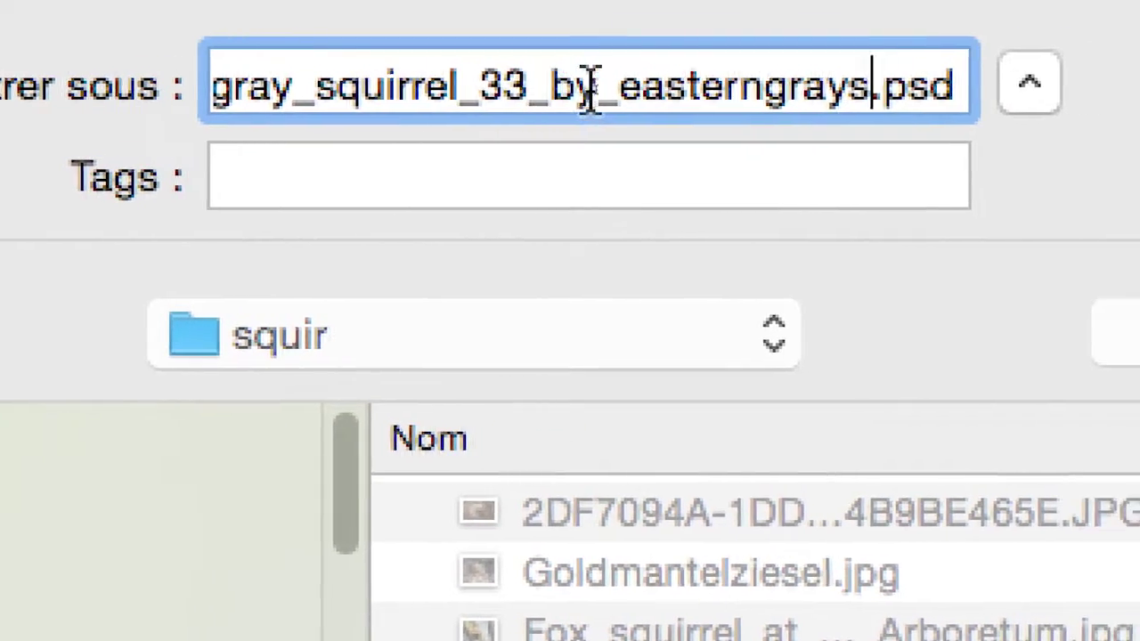
{"action": "left_click", "coordinate": [615, 89]}
{"action": "key", "text": "shift+super+Left"}
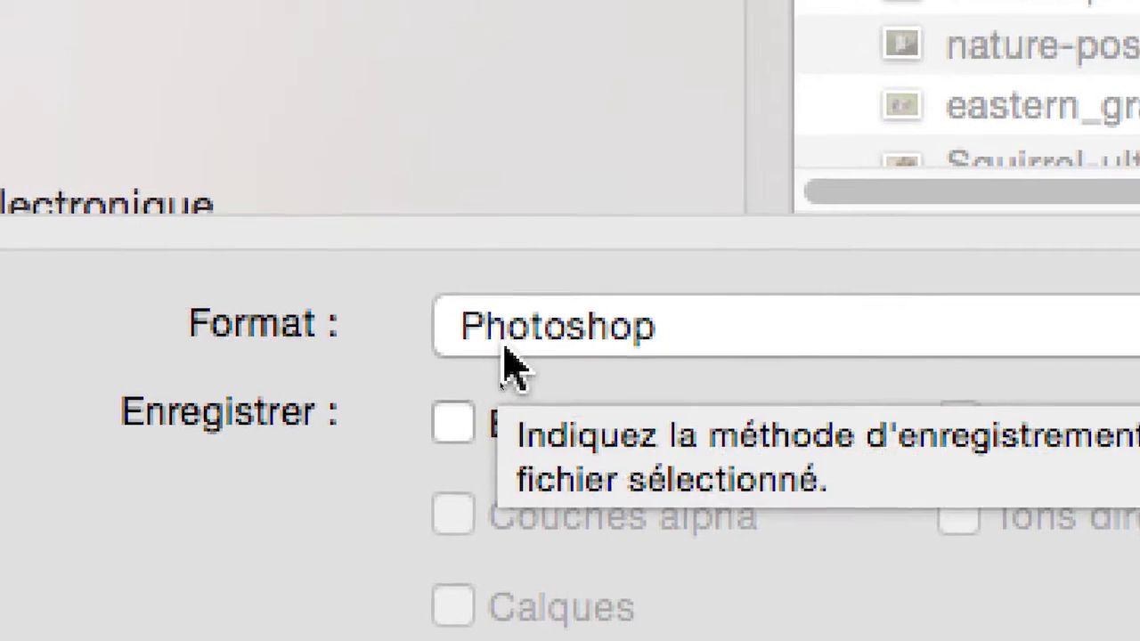
Step: Keep the Photoshop format and the .psd extension, and save the image in the squir folder
{"action": "left_click", "coordinate": [512, 361]}
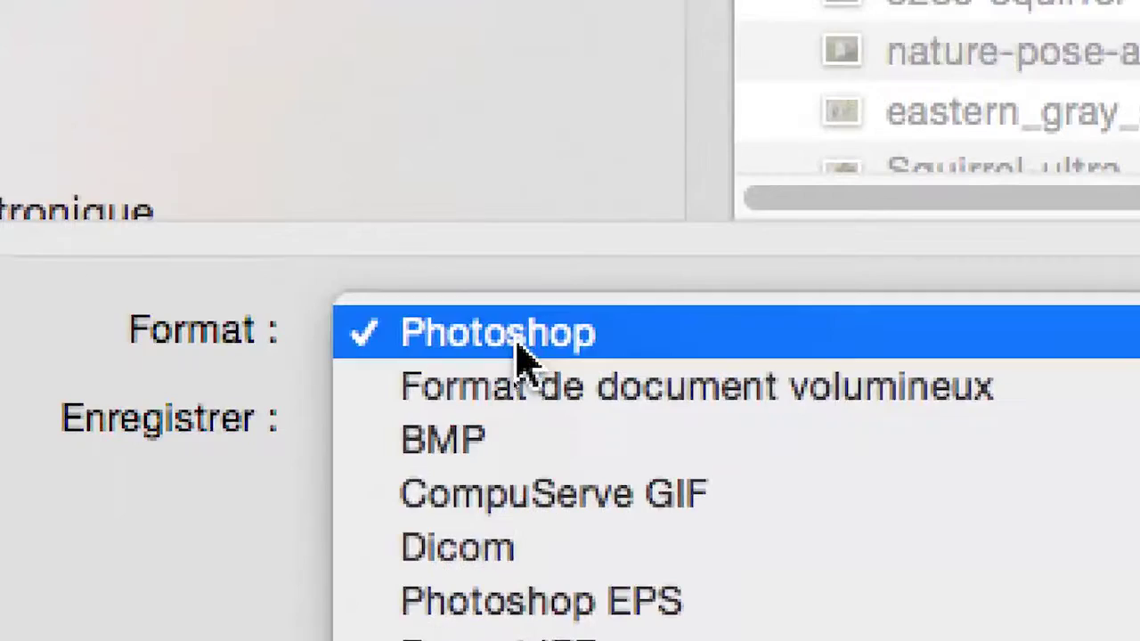
{"action": "left_click", "coordinate": [525, 64]}
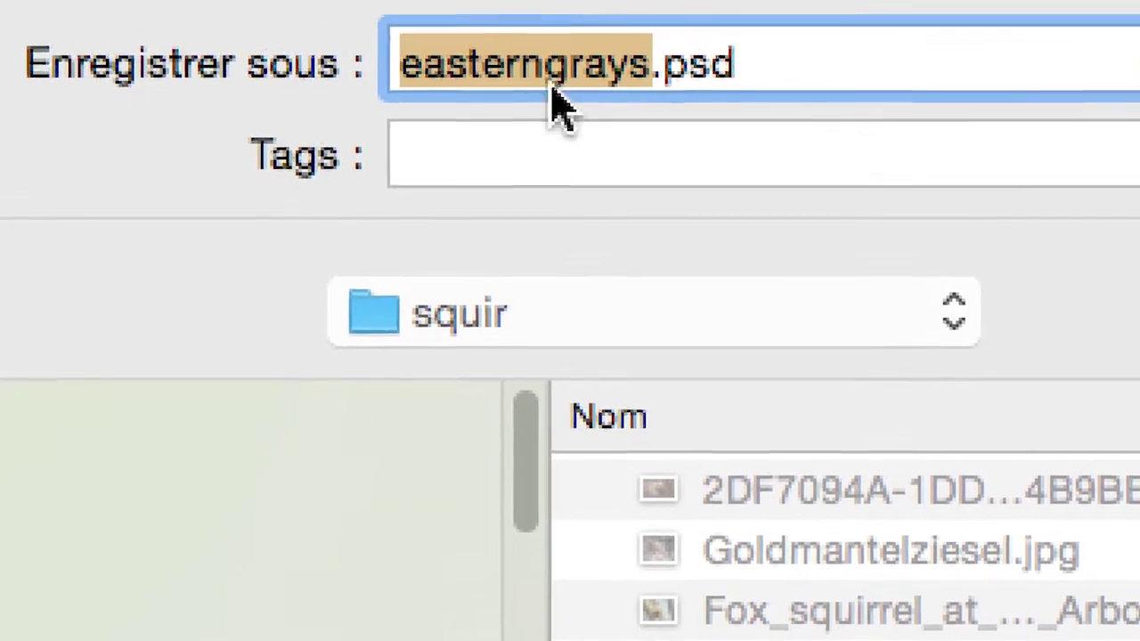
{"action": "left_click", "coordinate": [570, 2]}
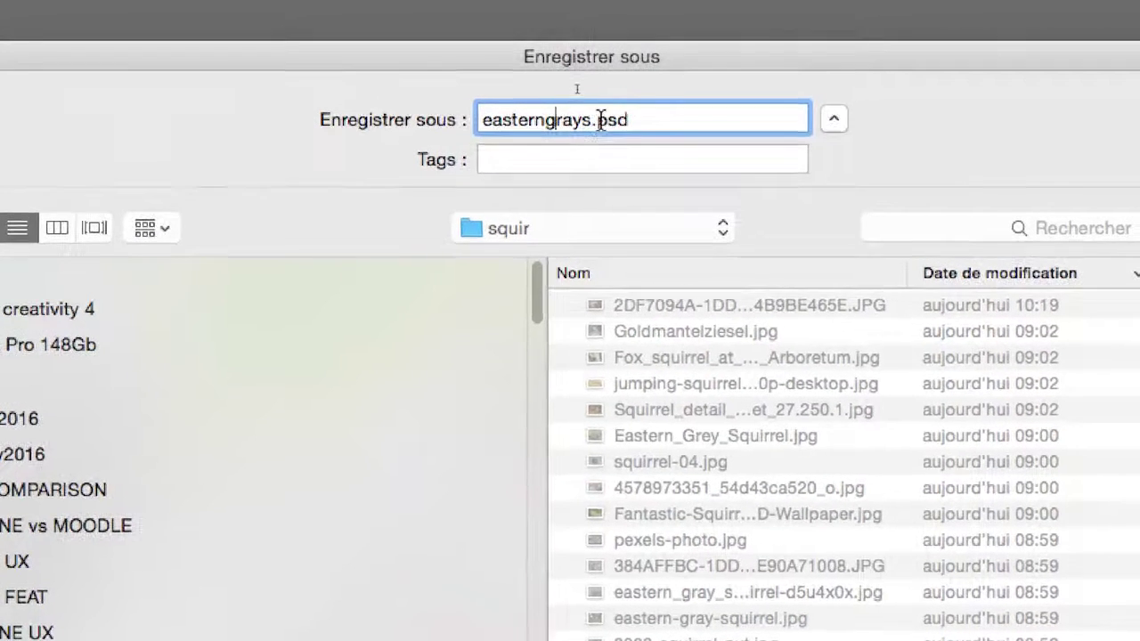
{"action": "left_click", "coordinate": [630, 120]}
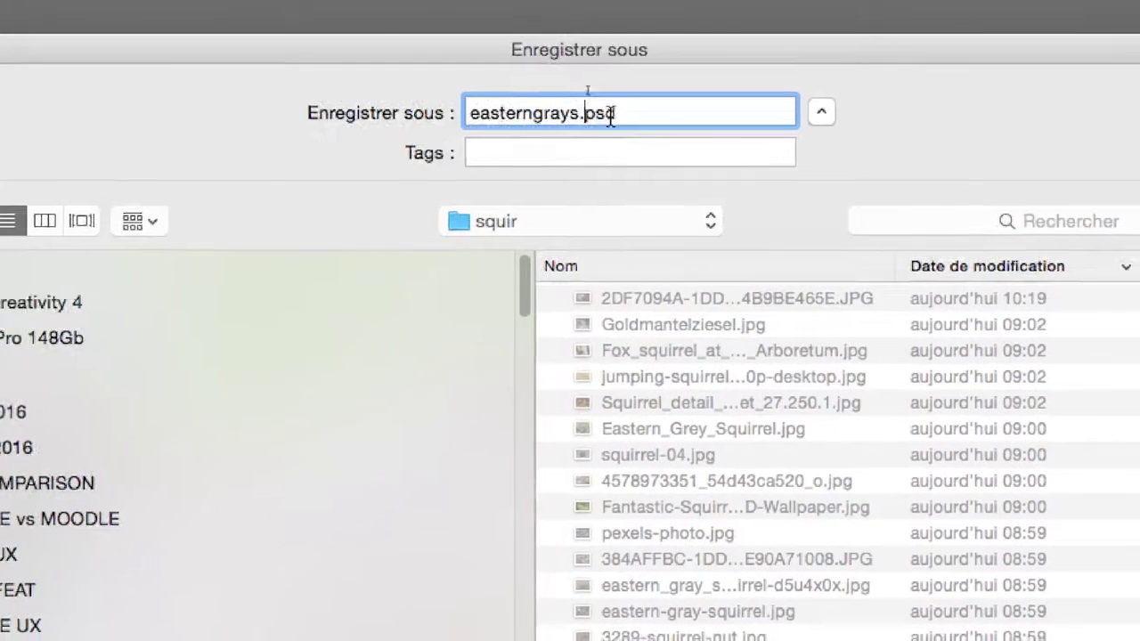
{"action": "left_click_drag", "start_coordinate": [615, 116], "coordinate": [573, 115]}
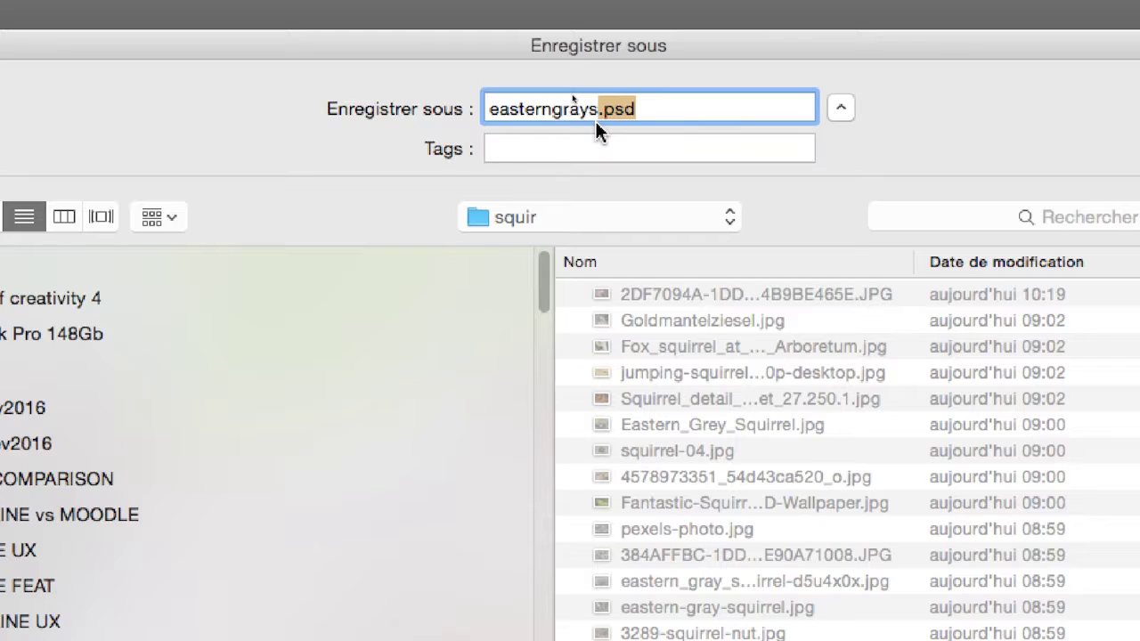
{"action": "left_click", "coordinate": [640, 109]}
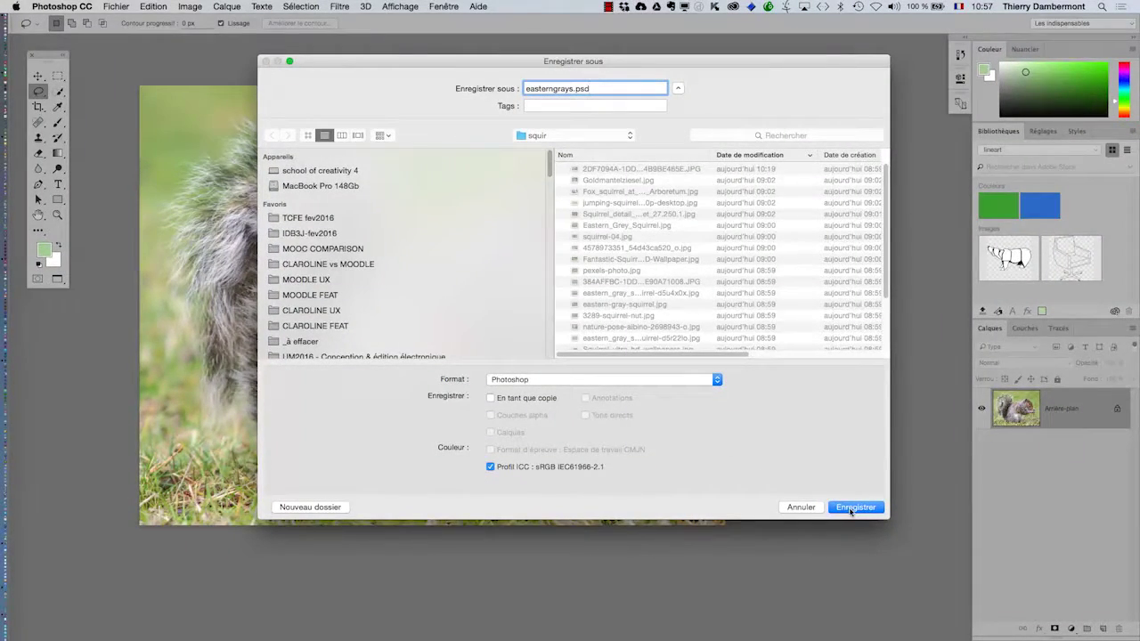
{"action": "left_click", "coordinate": [855, 508]}
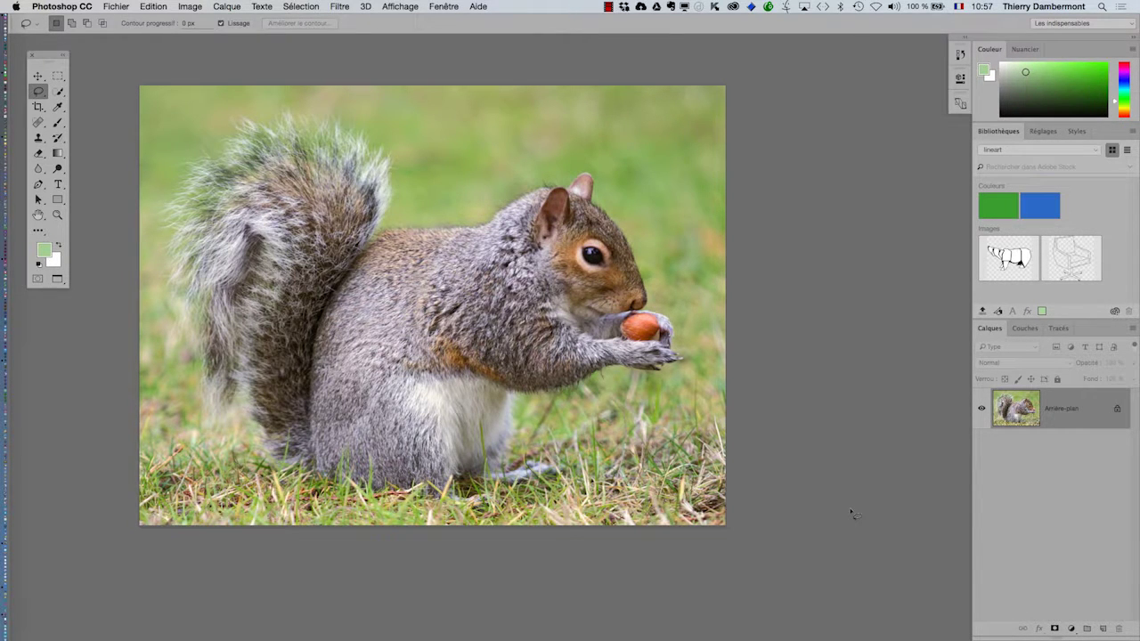
Step: Switch back to the manip-image-01.indd layout in InDesign
{"action": "key", "text": "super+Tab"}
{"action": "key", "text": "super+Tab"}
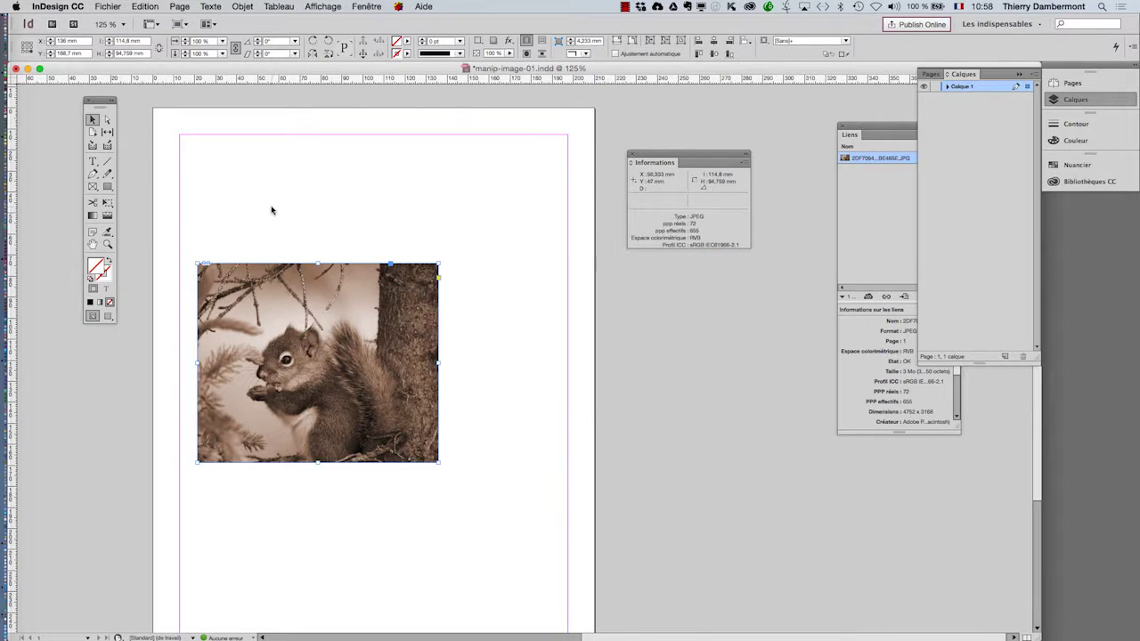
{"action": "left_click", "coordinate": [116, 6]}
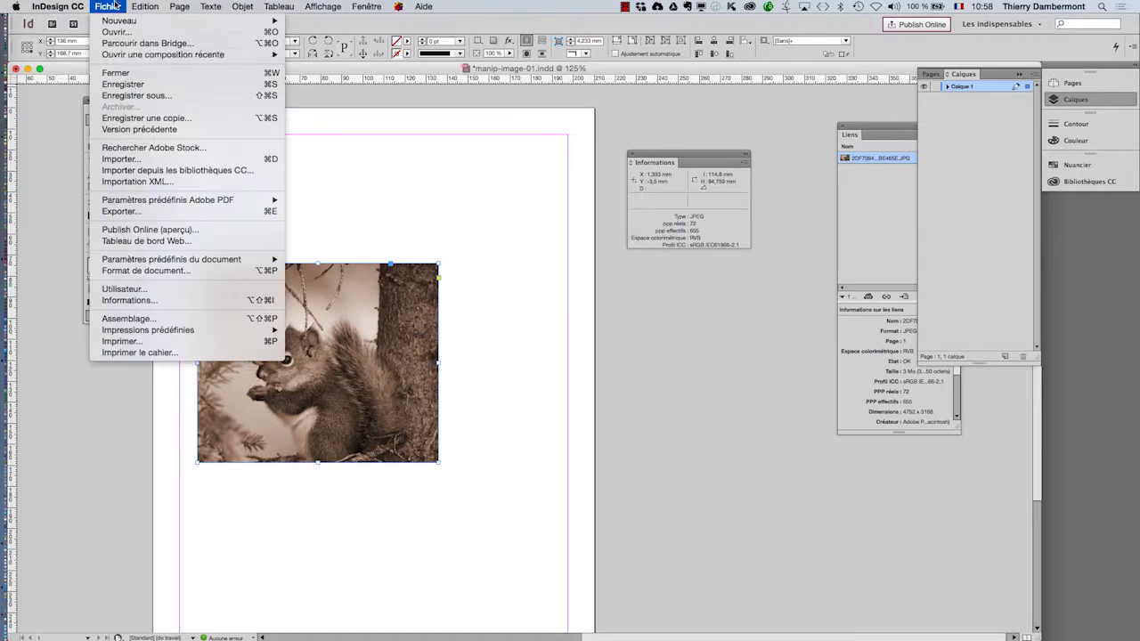
{"action": "left_click", "coordinate": [121, 158]}
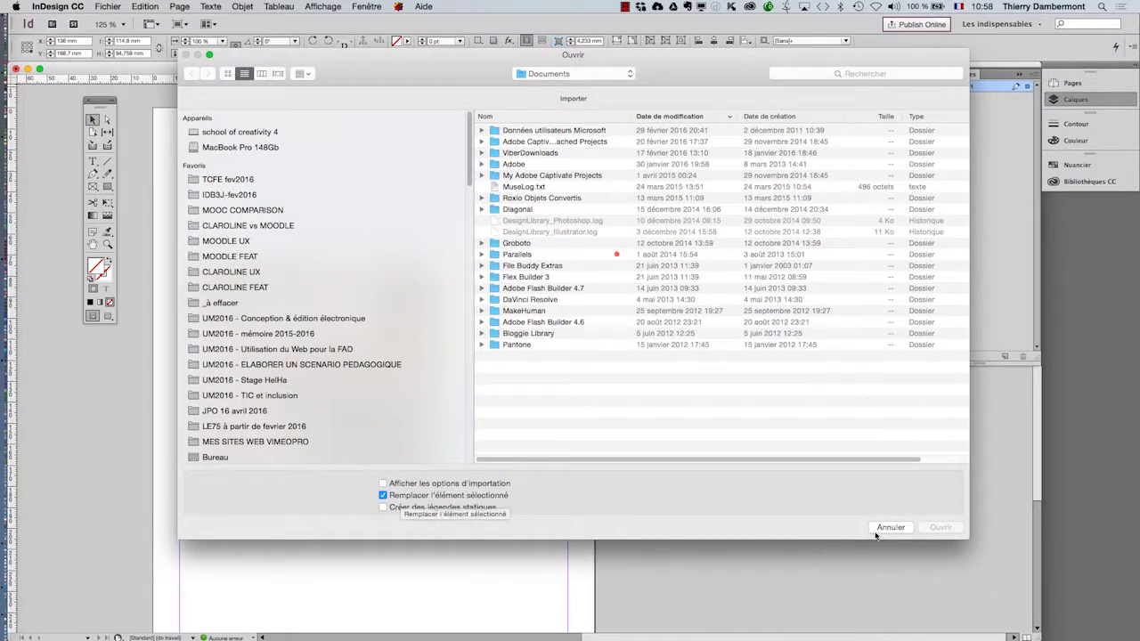
{"action": "left_click", "coordinate": [879, 532]}
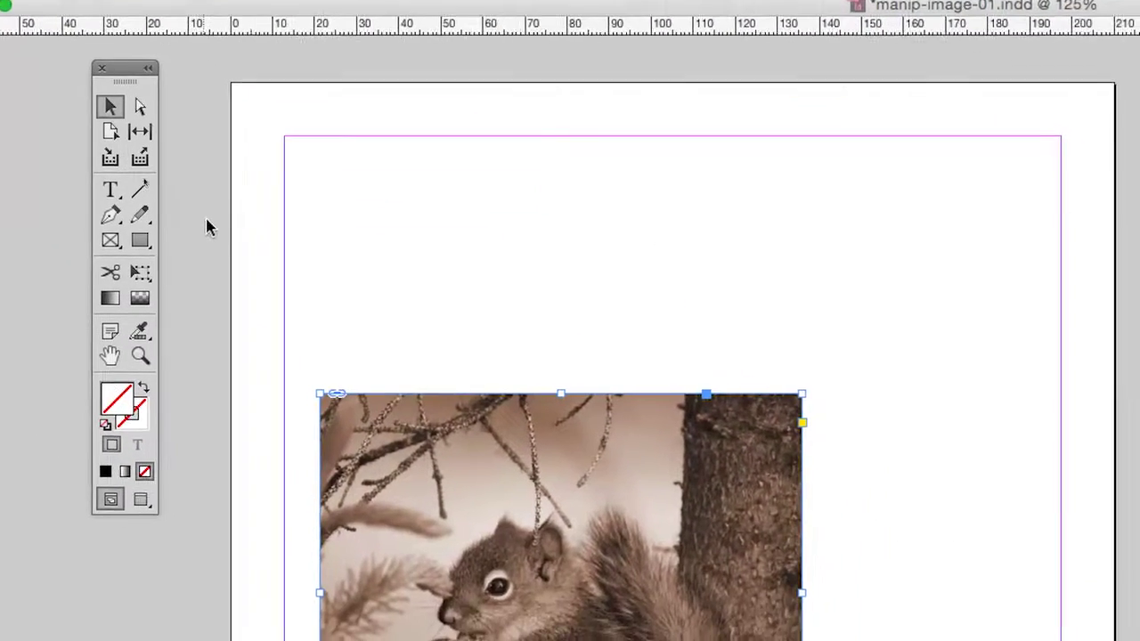
Step: Deselect the sepia squirrel picture and load easterngrays.psd from the squir folder for placement
{"action": "left_click", "coordinate": [256, 247]}
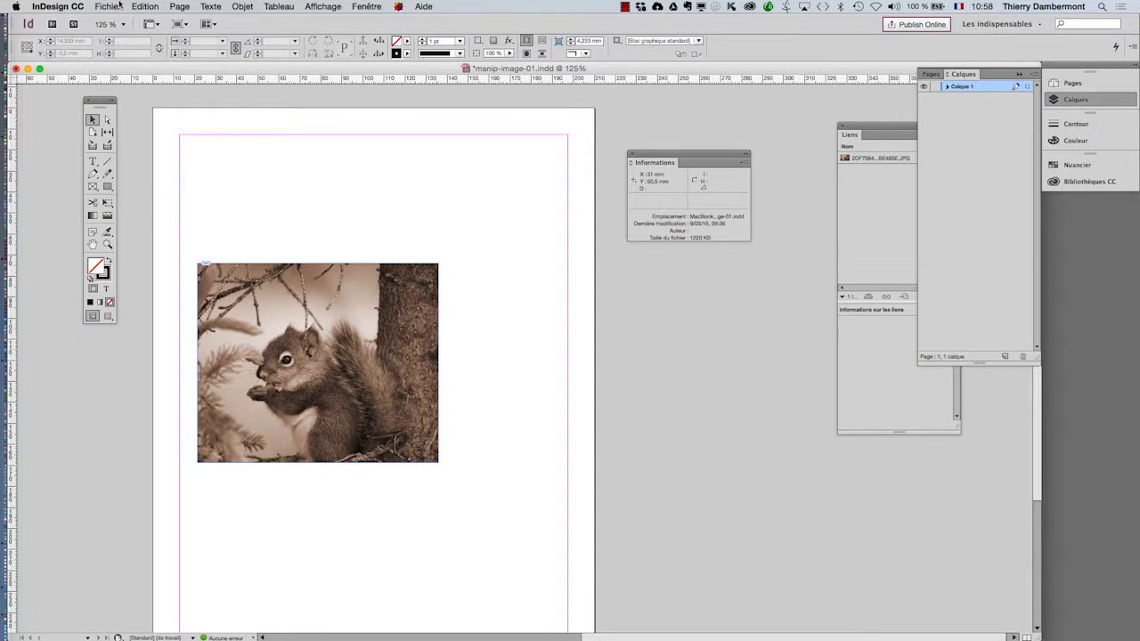
{"action": "left_click", "coordinate": [98, 6]}
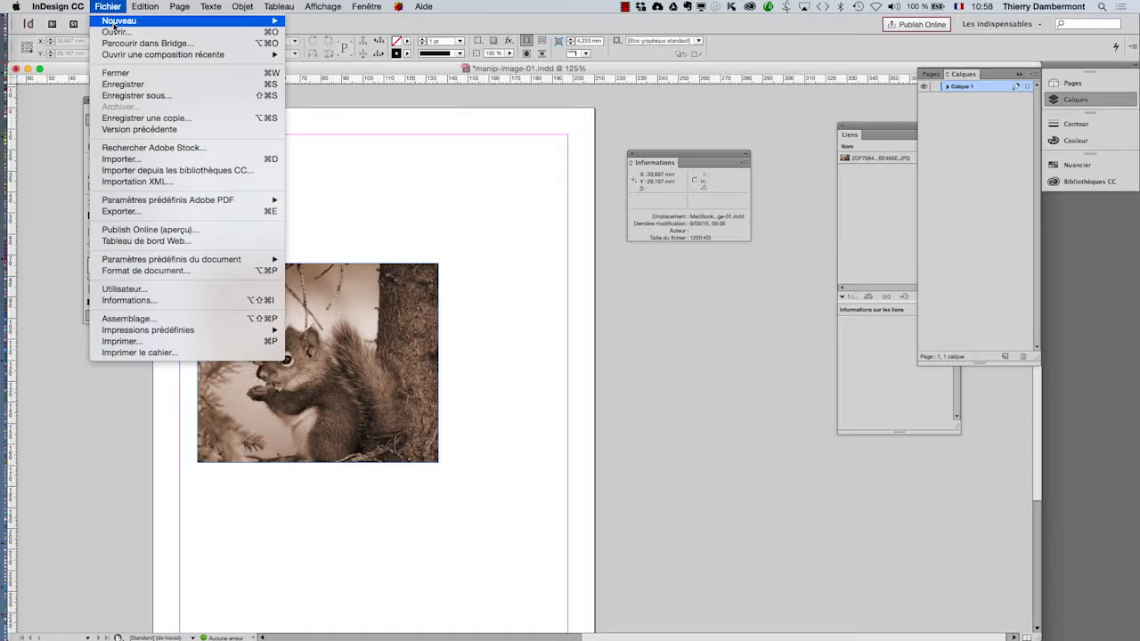
{"action": "left_click", "coordinate": [143, 158]}
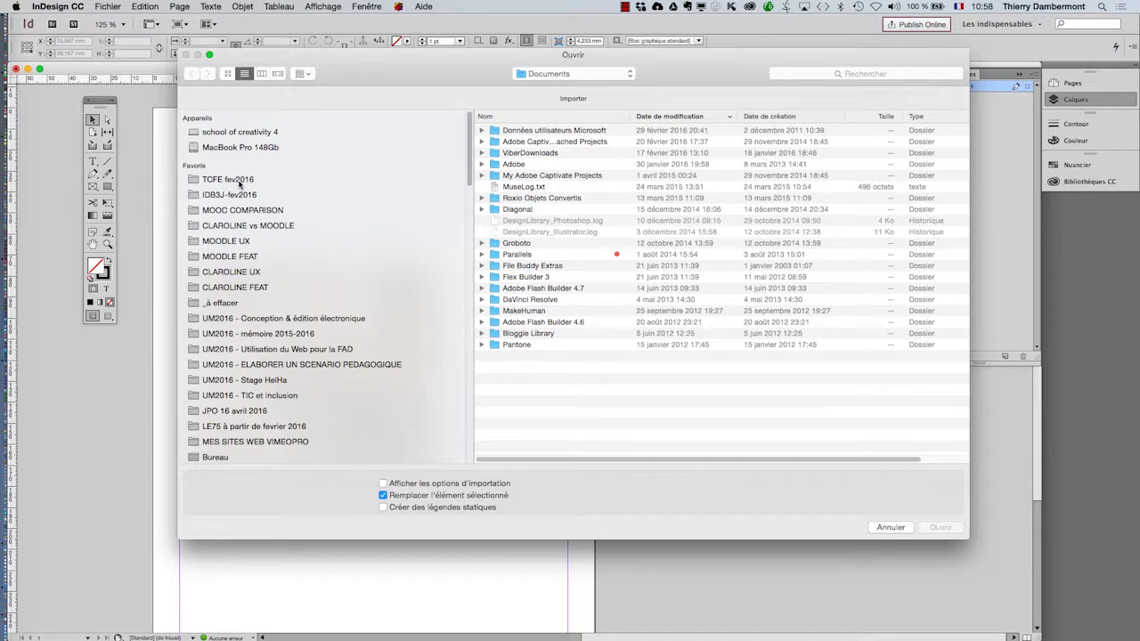
{"action": "left_click", "coordinate": [241, 195]}
{"action": "double_click", "coordinate": [533, 131]}
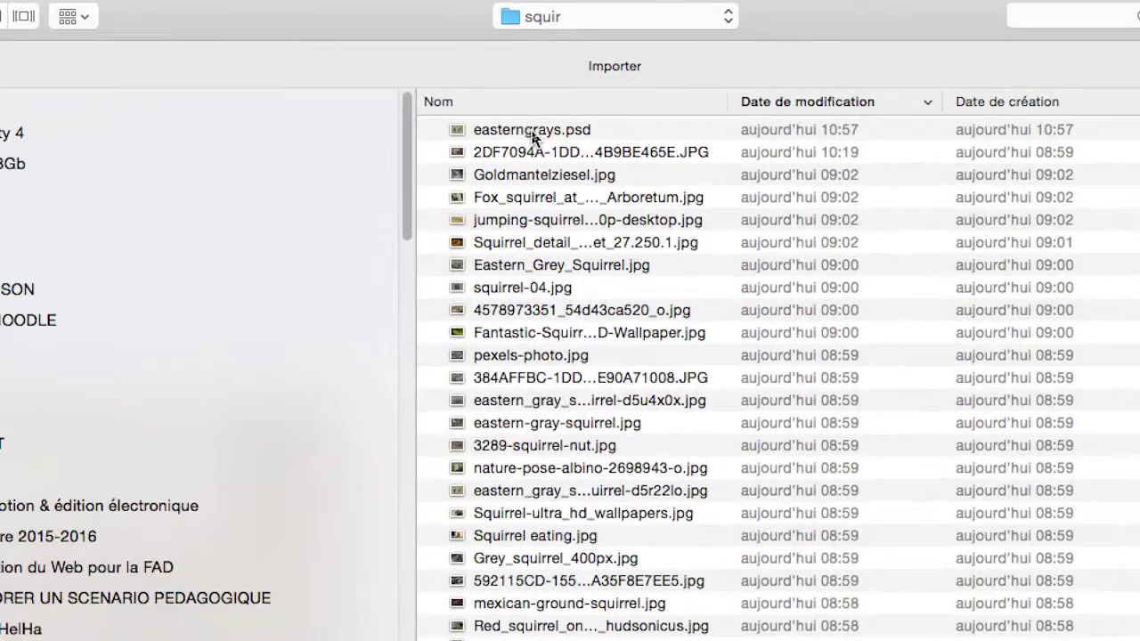
{"action": "left_click", "coordinate": [533, 131]}
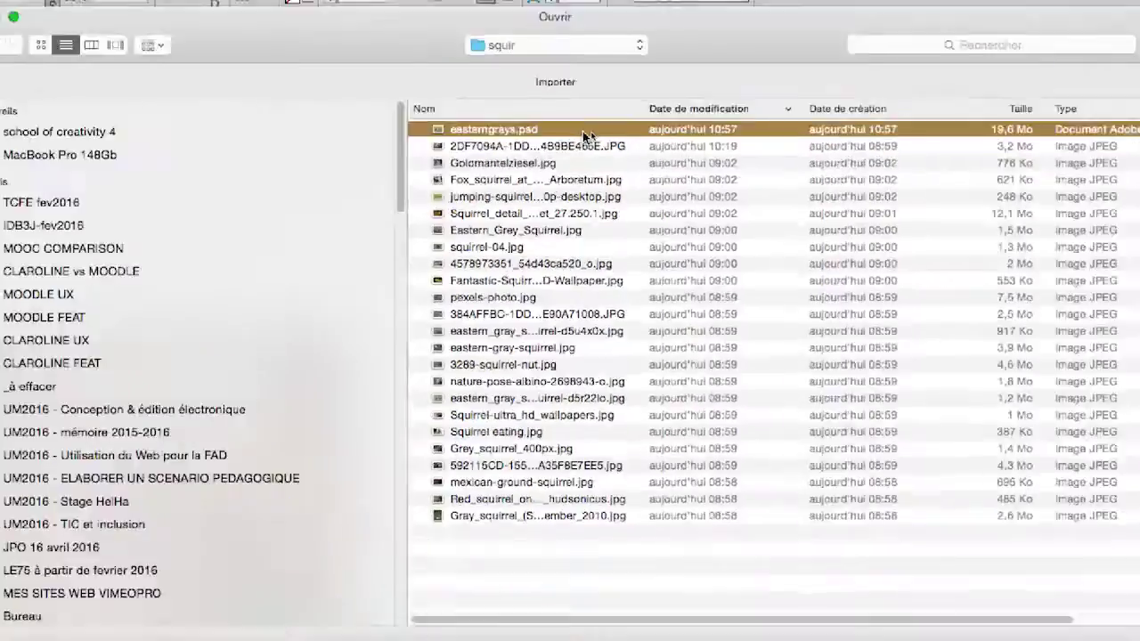
{"action": "left_click", "coordinate": [939, 527]}
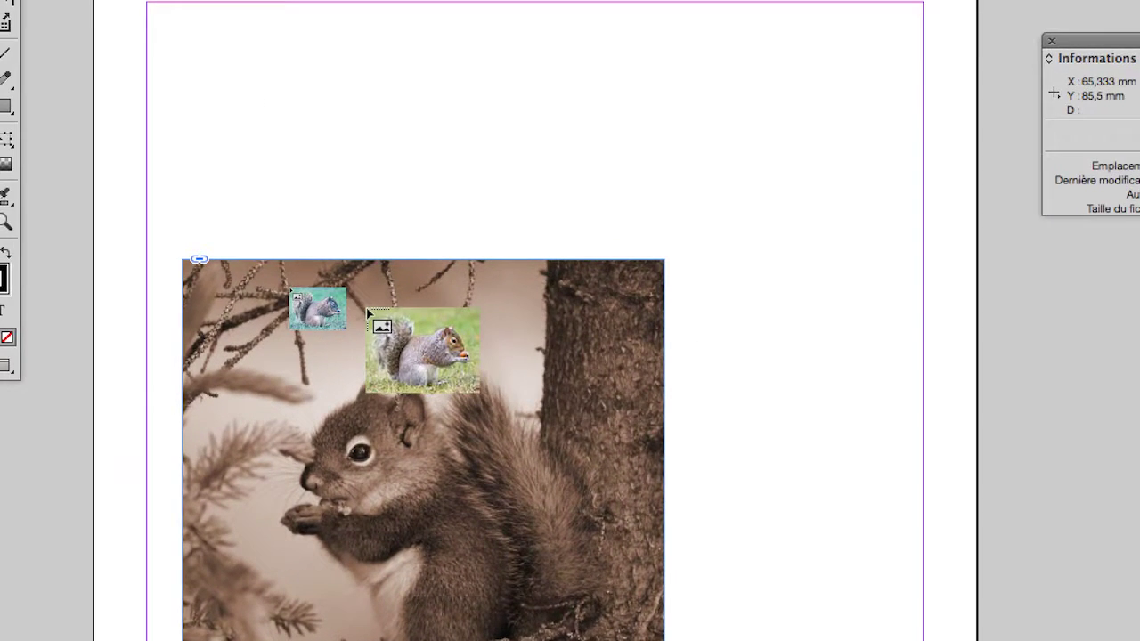
Step: Undo the full-size placement of easterngrays.psd and place it again on the page in a frame about 125 mm wide and 94 mm high
{"action": "left_click_drag", "start_coordinate": [347, 310], "coordinate": [347, 310]}
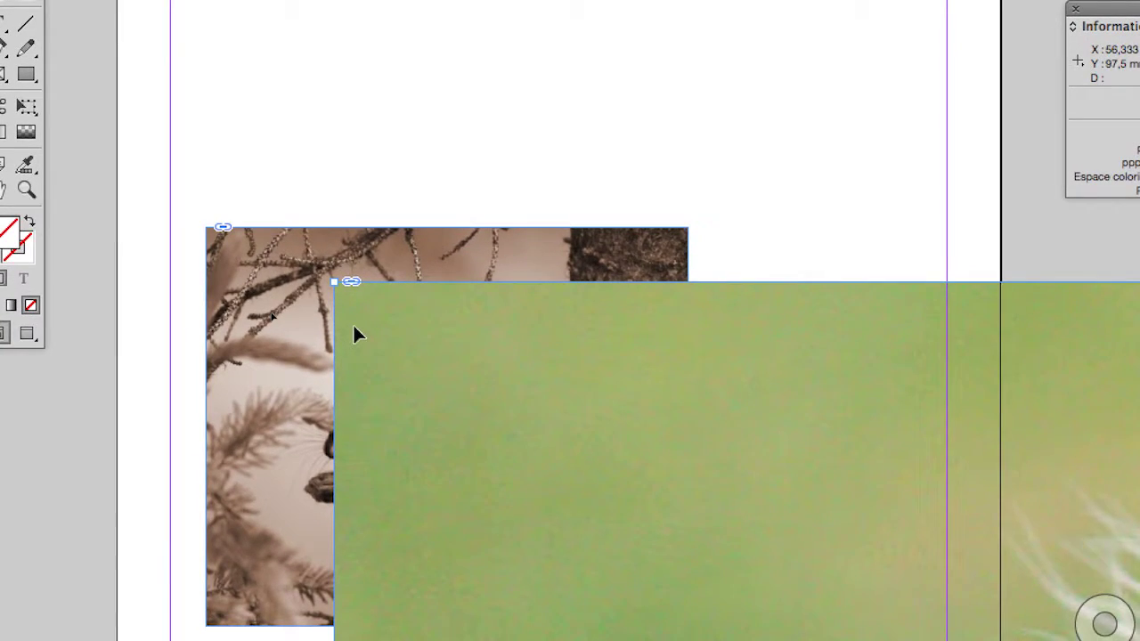
{"action": "key", "text": "super+z"}
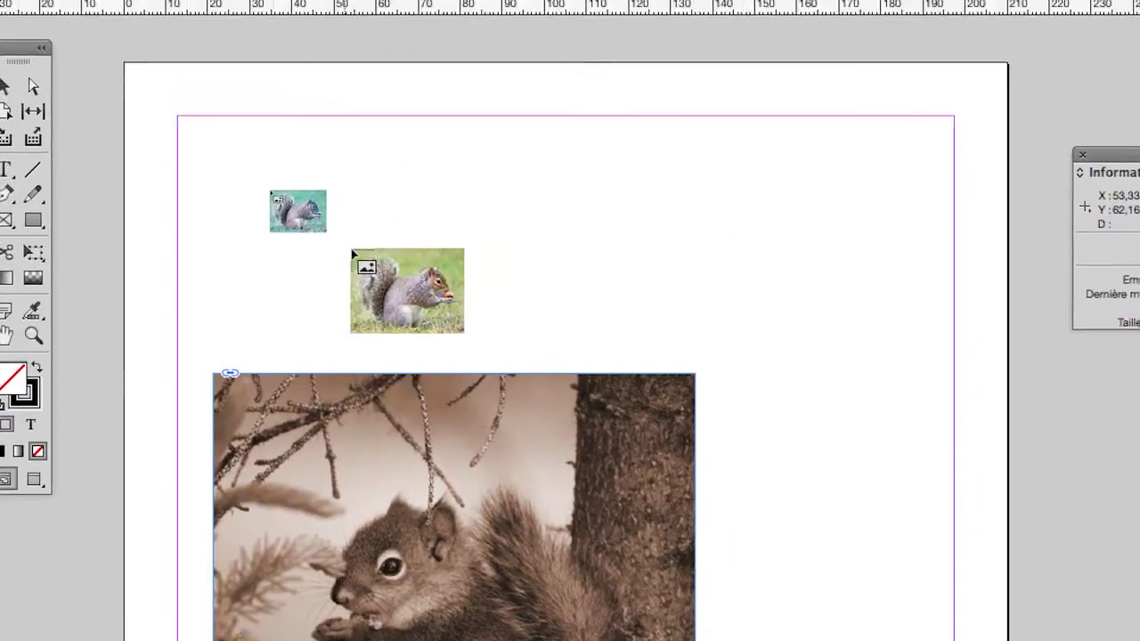
{"action": "left_click_drag", "start_coordinate": [367, 169], "coordinate": [882, 530]}
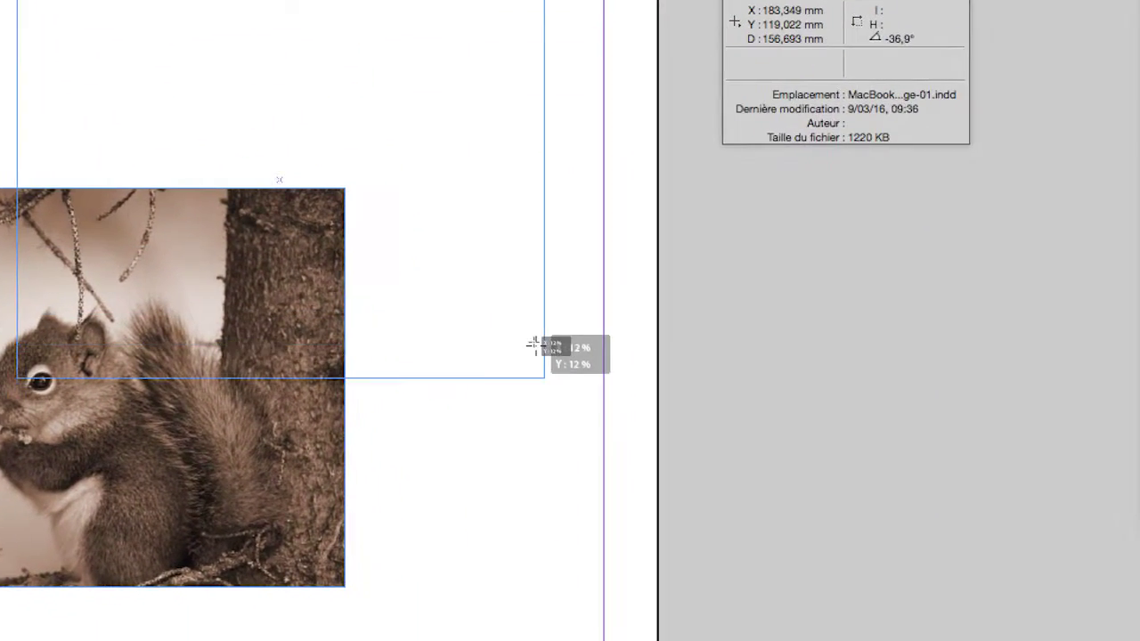
{"action": "left_click_drag", "start_coordinate": [534, 346], "coordinate": [535, 346]}
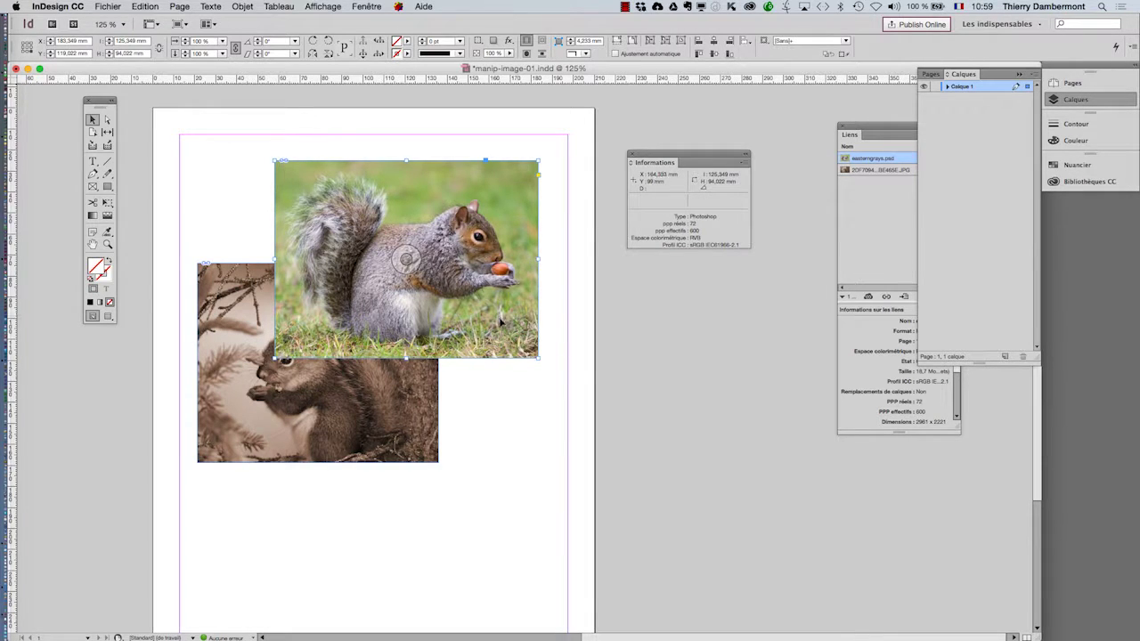
Step: Move the grey squirrel picture clear of the sepia one and off the page onto the pasteboard
{"action": "left_click_drag", "start_coordinate": [499, 319], "coordinate": [520, 302]}
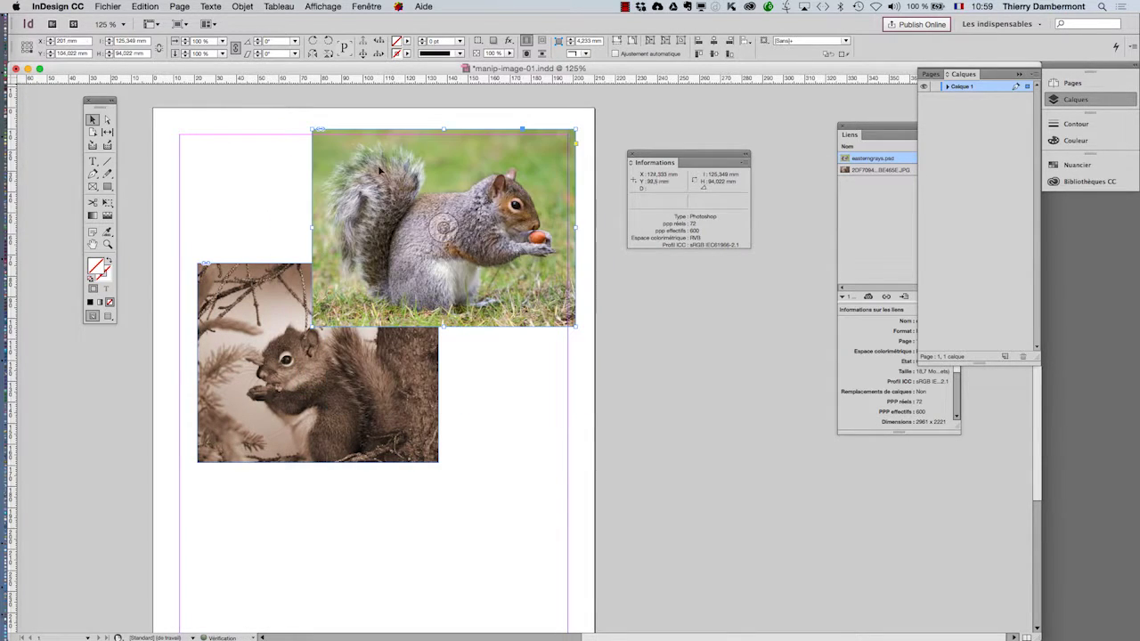
{"action": "left_click_drag", "start_coordinate": [372, 166], "coordinate": [559, 325]}
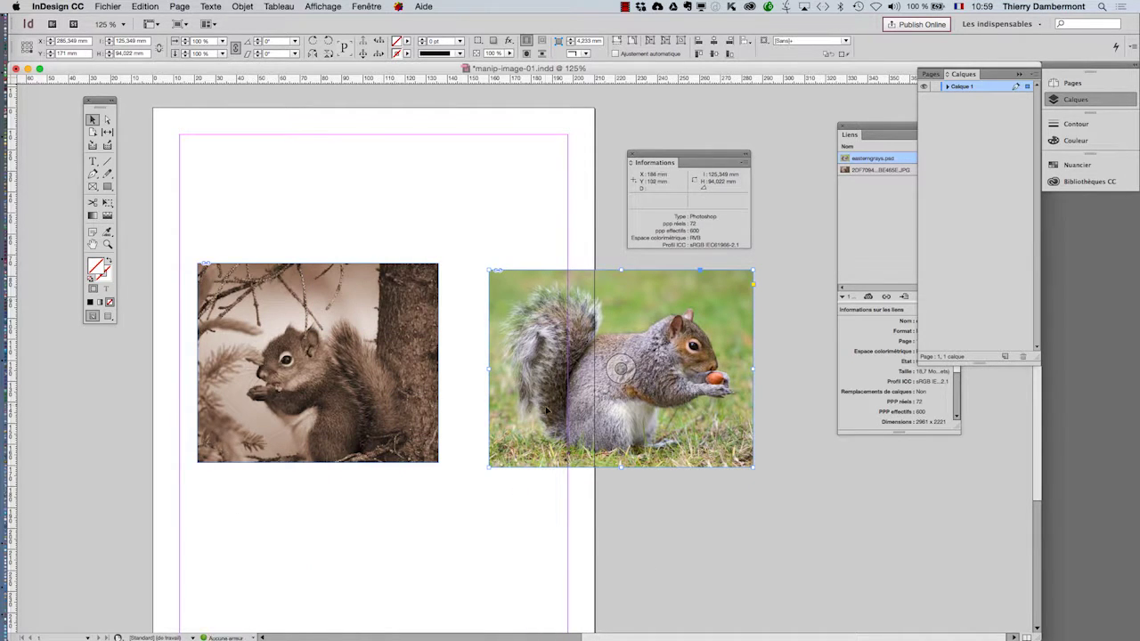
{"action": "key", "text": "super+1"}
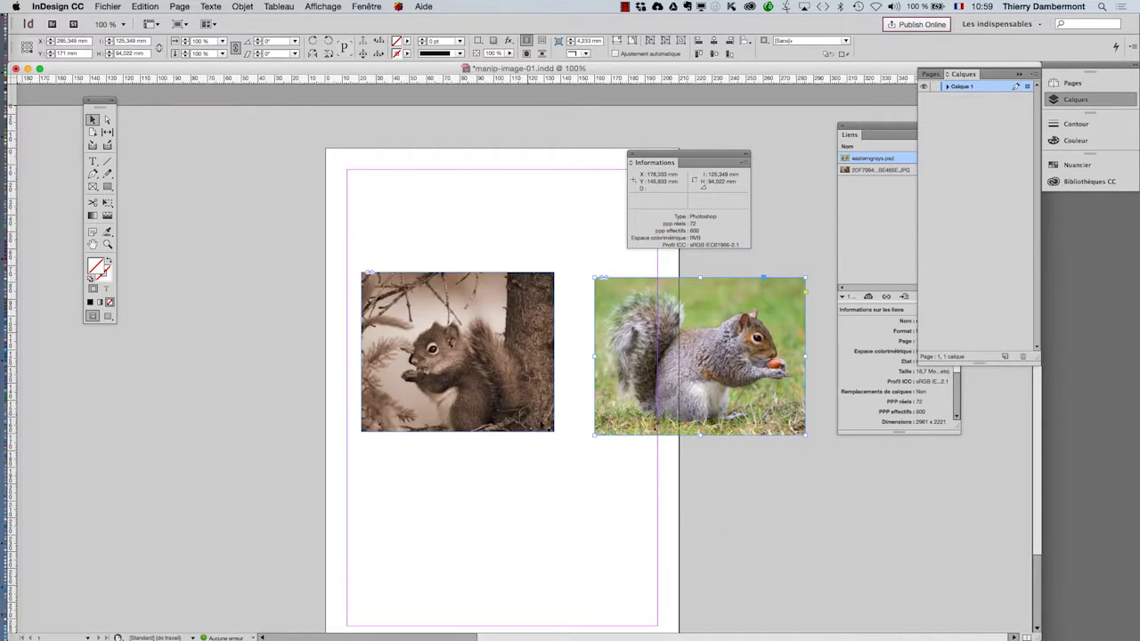
{"action": "left_click_drag", "start_coordinate": [753, 306], "coordinate": [230, 392]}
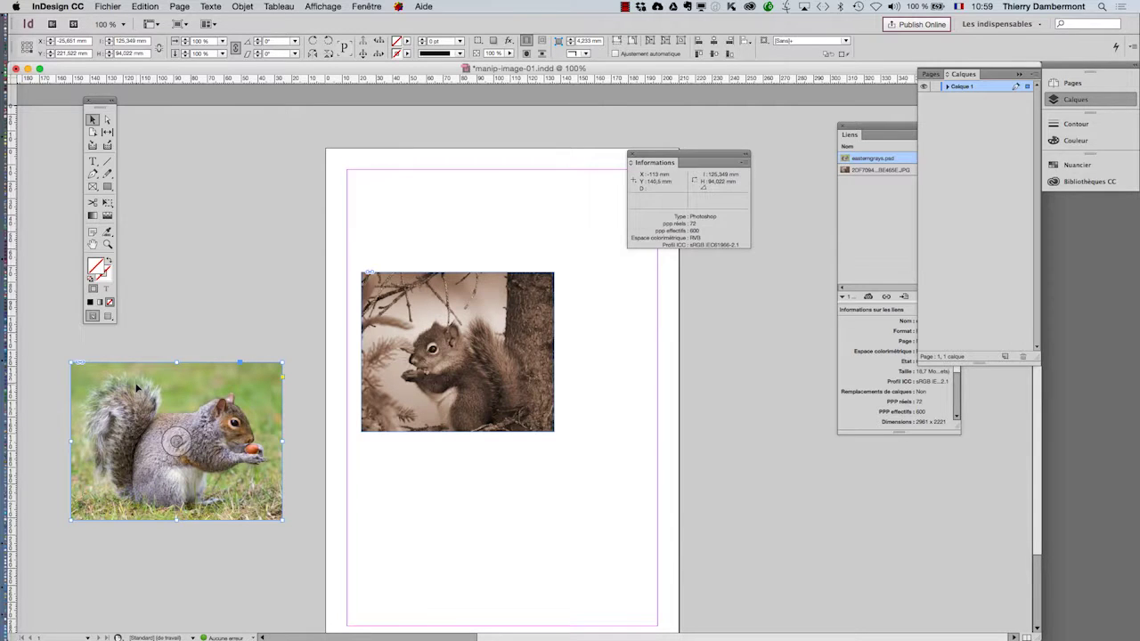
{"action": "mouse_move", "coordinate": [136, 385]}
{"action": "left_mouse_down"}
{"action": "mouse_move", "coordinate": [593, 425]}
{"action": "mouse_move", "coordinate": [682, 348]}
{"action": "mouse_move", "coordinate": [642, 318]}
{"action": "mouse_move", "coordinate": [159, 380]}
{"action": "left_mouse_up"}
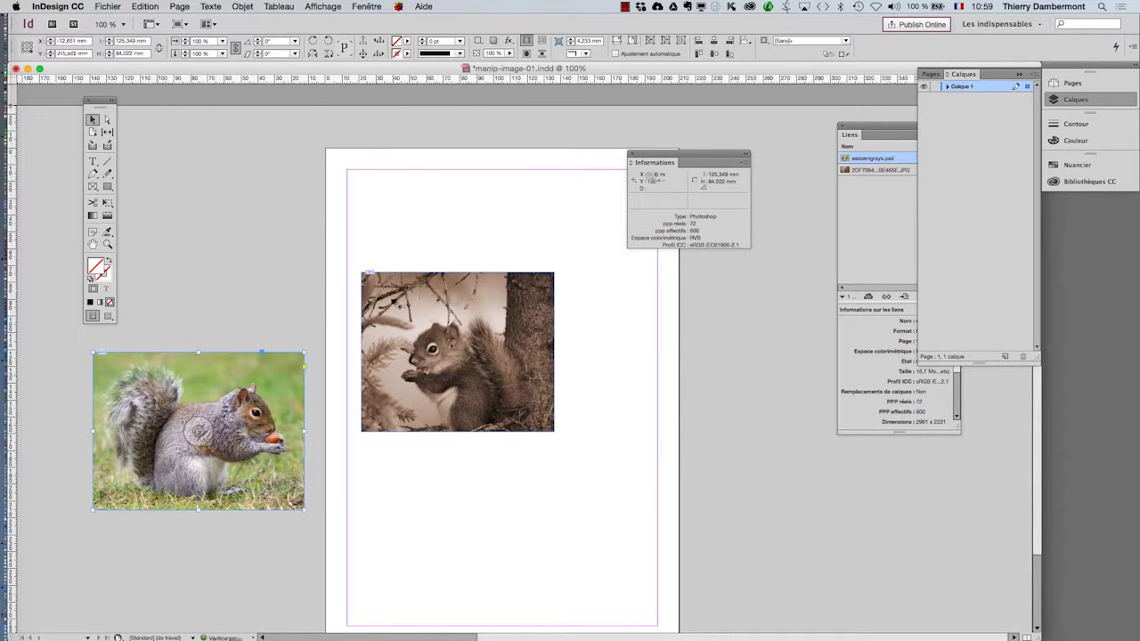
Step: Move the sepia squirrel picture to the top of the page and position the grey squirrel picture below it
{"action": "left_click_drag", "start_coordinate": [386, 303], "coordinate": [387, 203]}
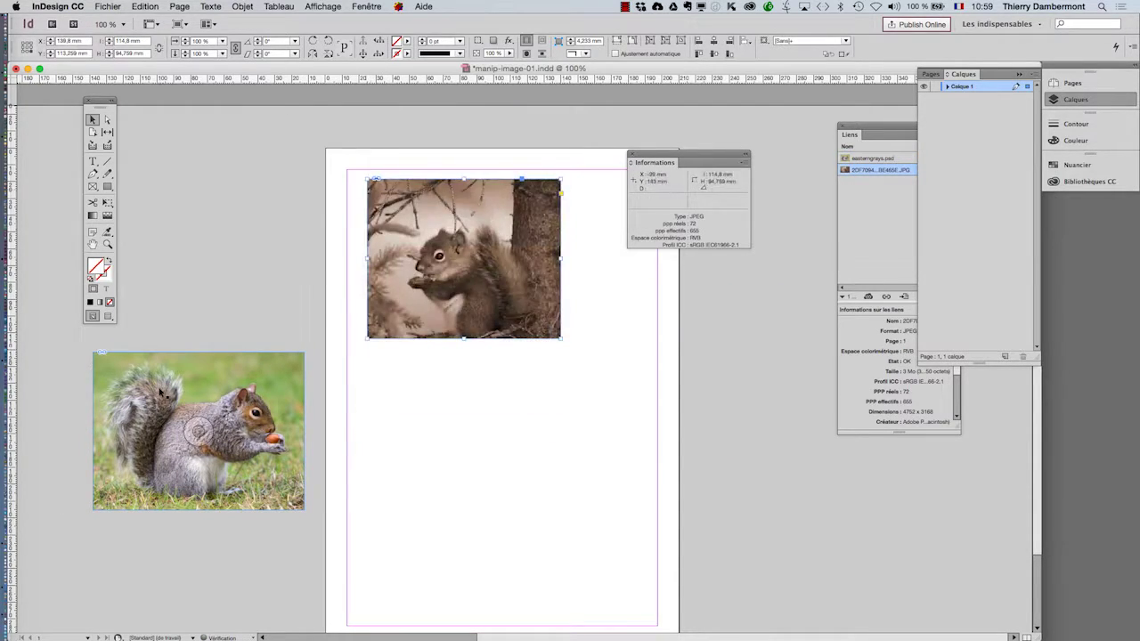
{"action": "left_click_drag", "start_coordinate": [166, 392], "coordinate": [458, 399]}
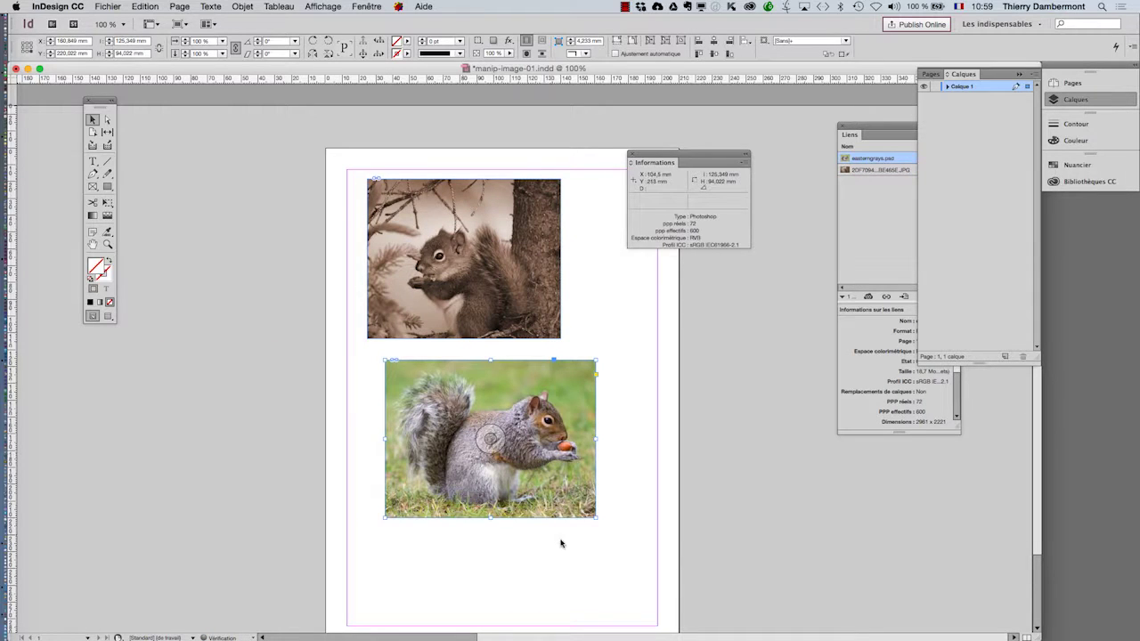
{"action": "scroll", "coordinate": [606, 496], "scroll_direction": "left", "scroll_amount": 5}
{"action": "scroll", "coordinate": [606, 496], "scroll_direction": "down", "scroll_amount": 1}
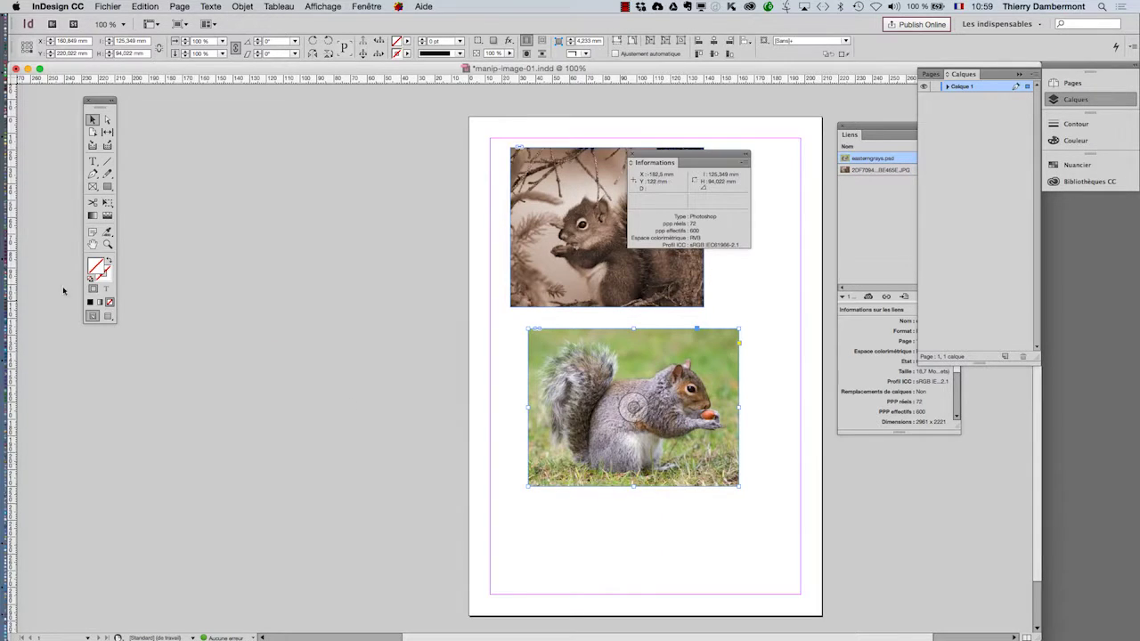
{"action": "left_click", "coordinate": [92, 244]}
{"action": "left_click_drag", "start_coordinate": [592, 400], "coordinate": [447, 411]}
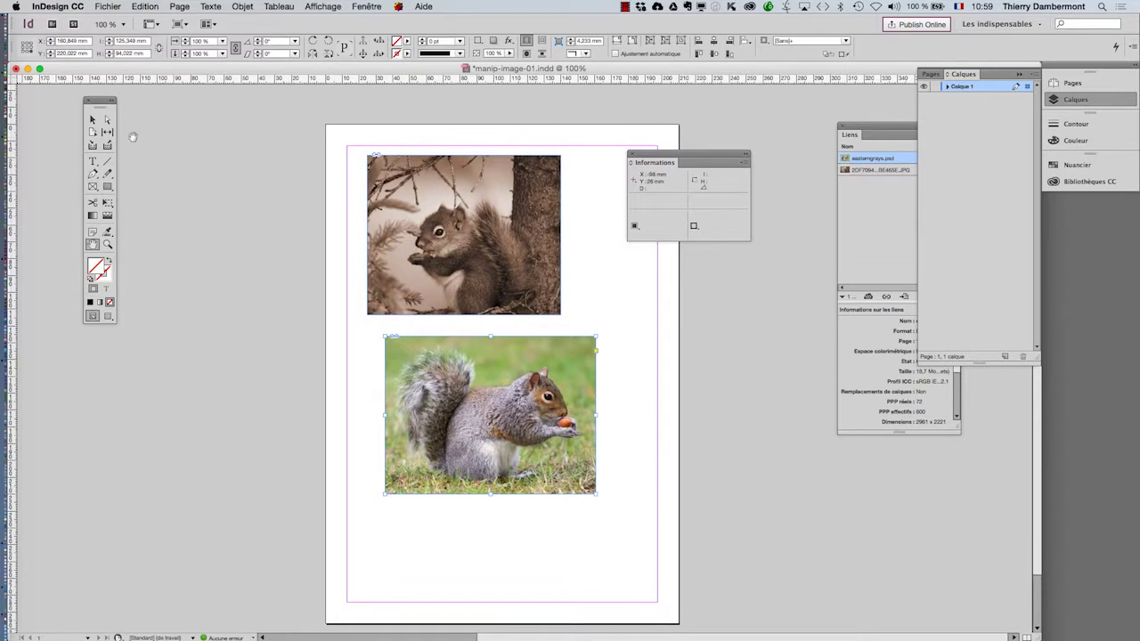
{"action": "scroll", "coordinate": [525, 267], "scroll_direction": "down", "scroll_amount": 2}
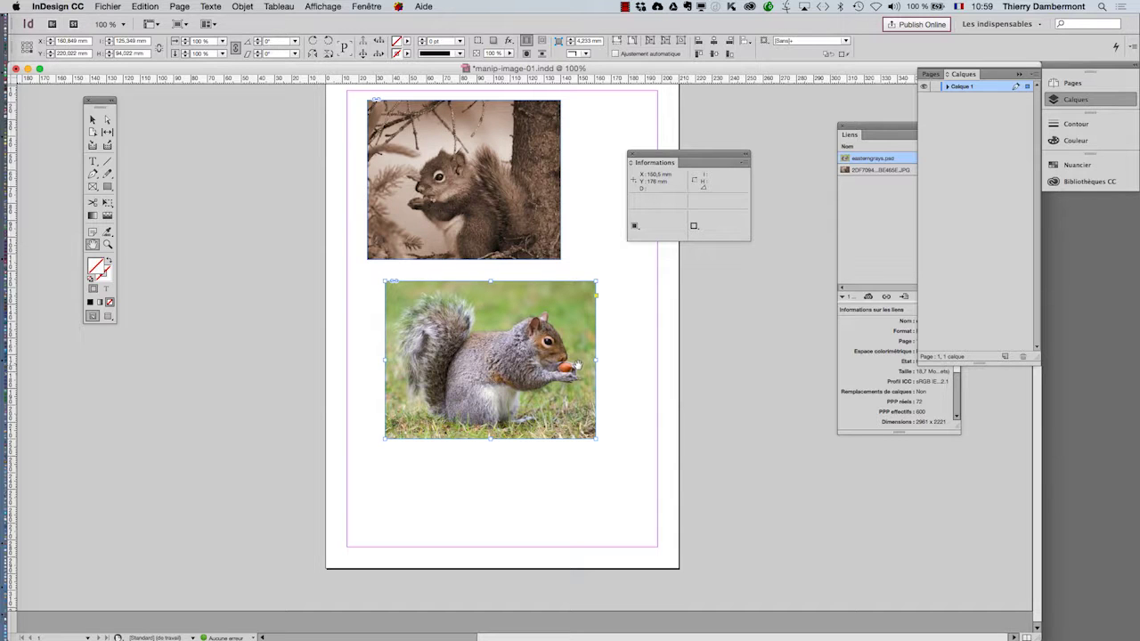
Step: Switch to Photoshop and add a Courbes adjustment layer named Courbes 1 above the squirrel image
{"action": "key", "text": "super+Tab"}
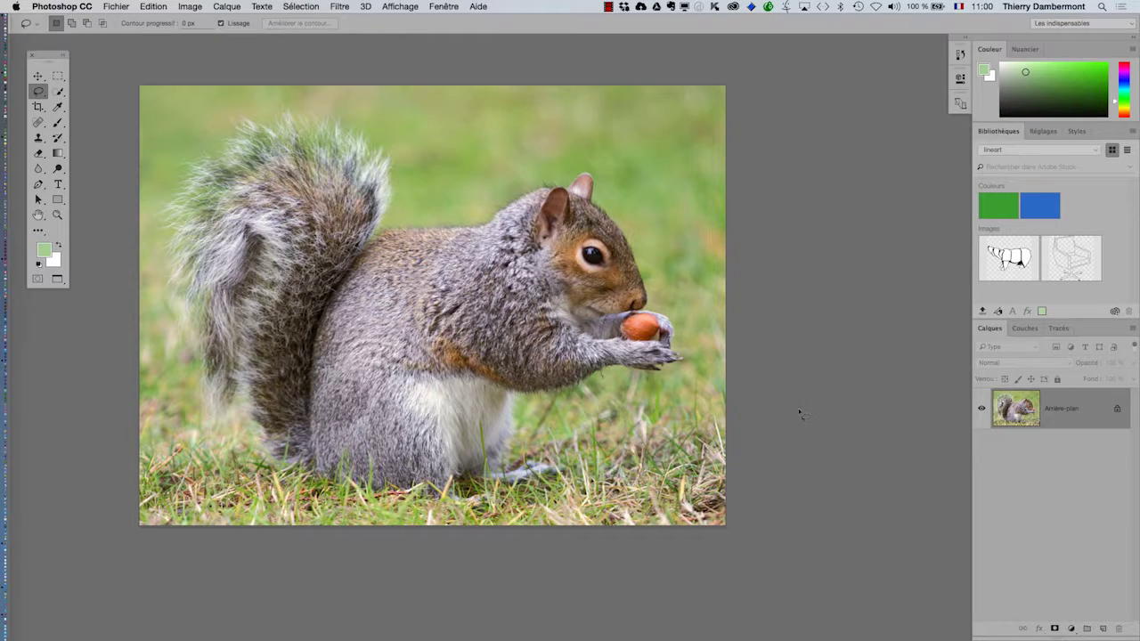
{"action": "left_click", "coordinate": [217, 7]}
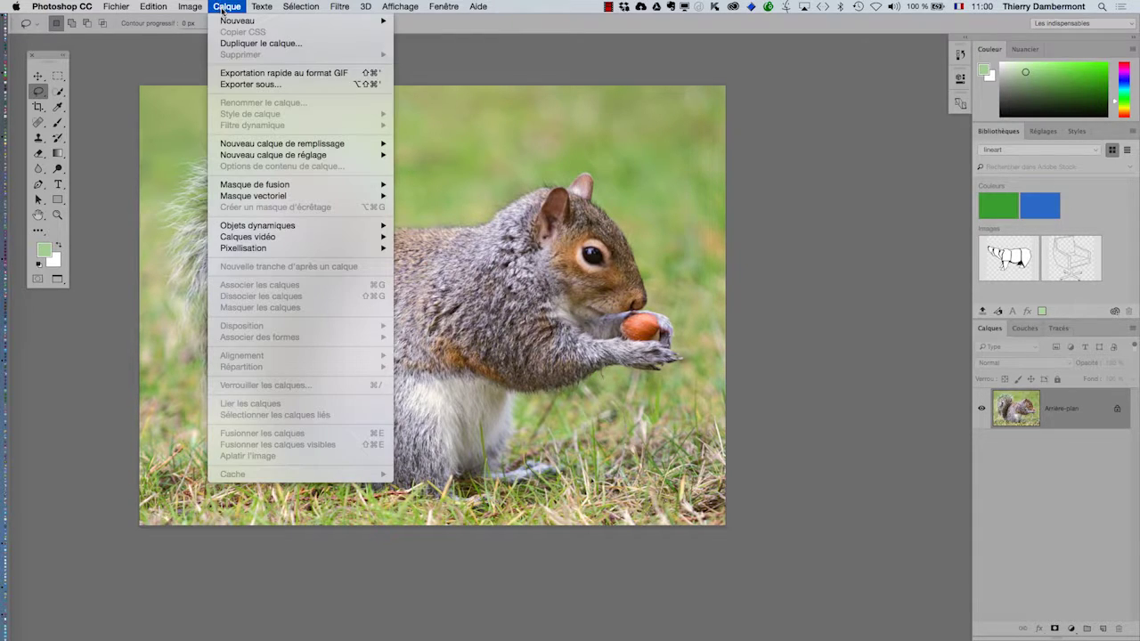
{"action": "mouse_move", "coordinate": [262, 158]}
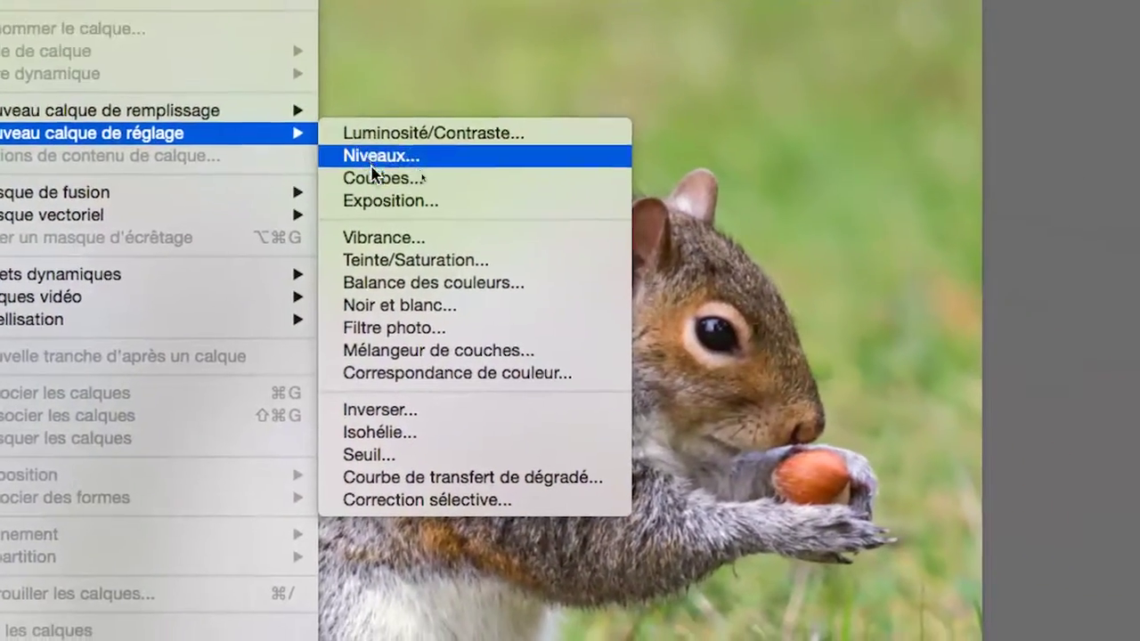
{"action": "left_click", "coordinate": [378, 180]}
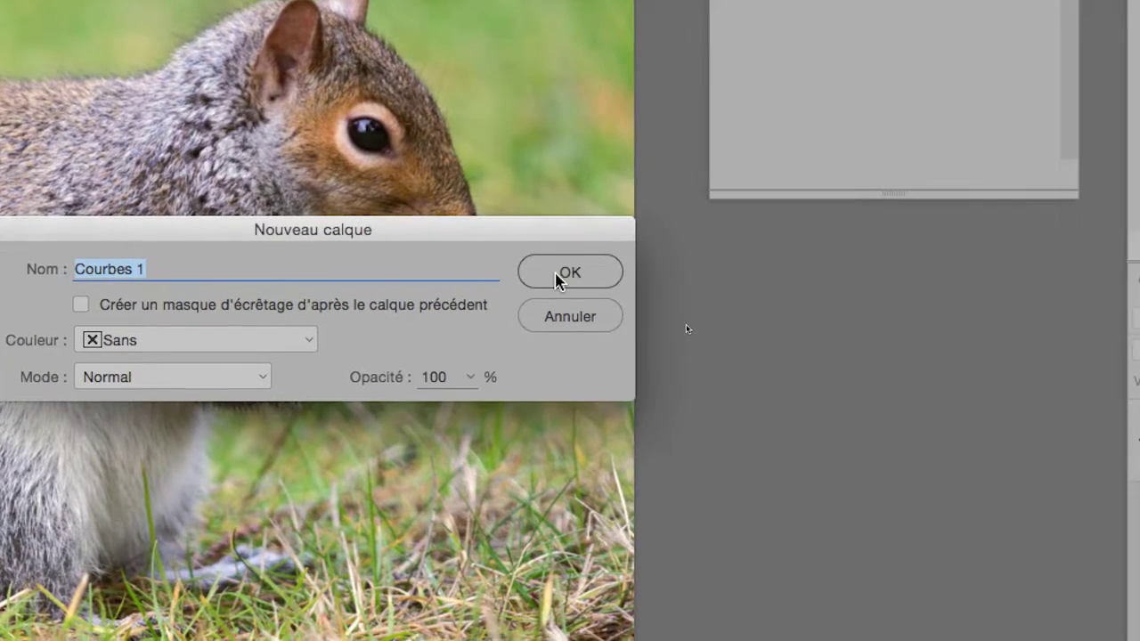
{"action": "left_click", "coordinate": [872, 446]}
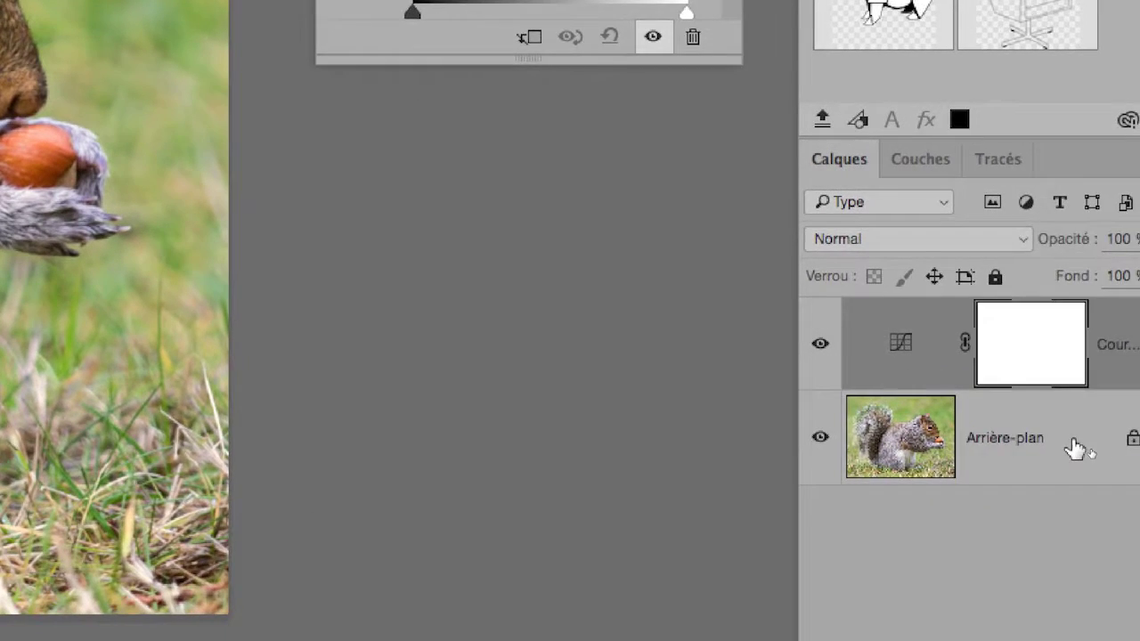
Step: With the Courbes 1 layer selected, detach the Calques panel over the image and enlarge it to show both layers
{"action": "left_click", "coordinate": [1127, 465]}
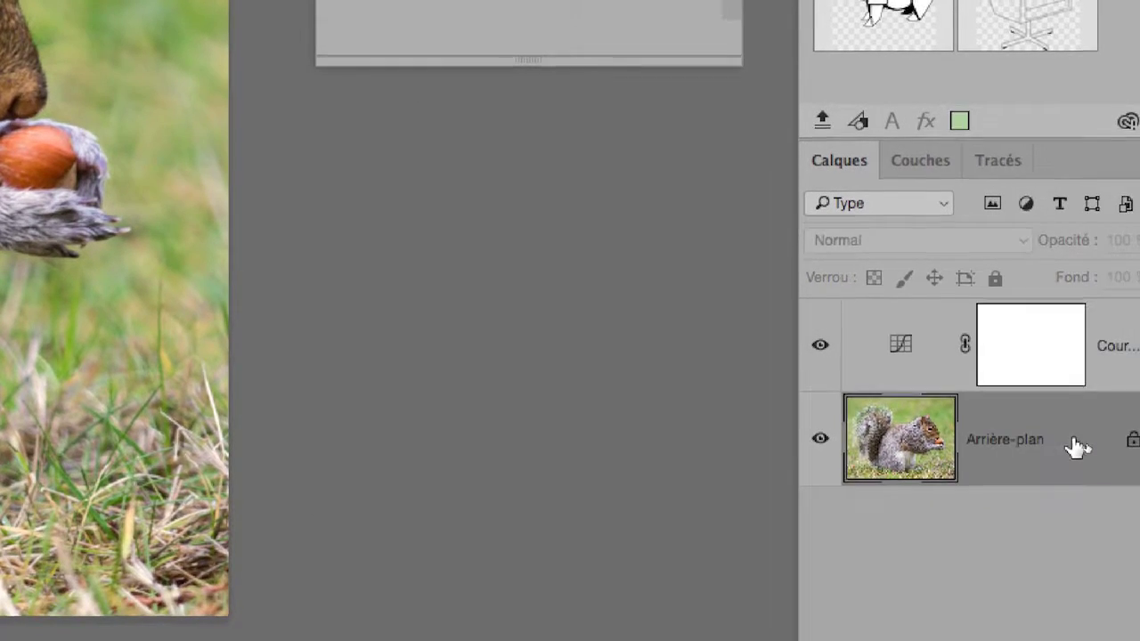
{"action": "left_click", "coordinate": [973, 383]}
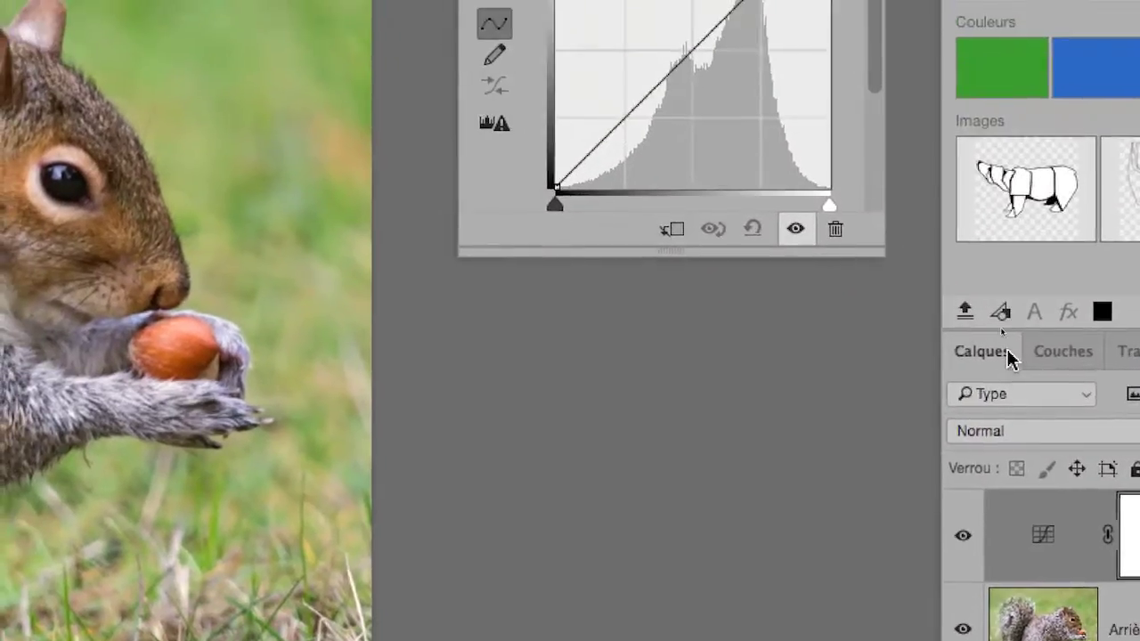
{"action": "left_click_drag", "start_coordinate": [962, 223], "coordinate": [707, 106]}
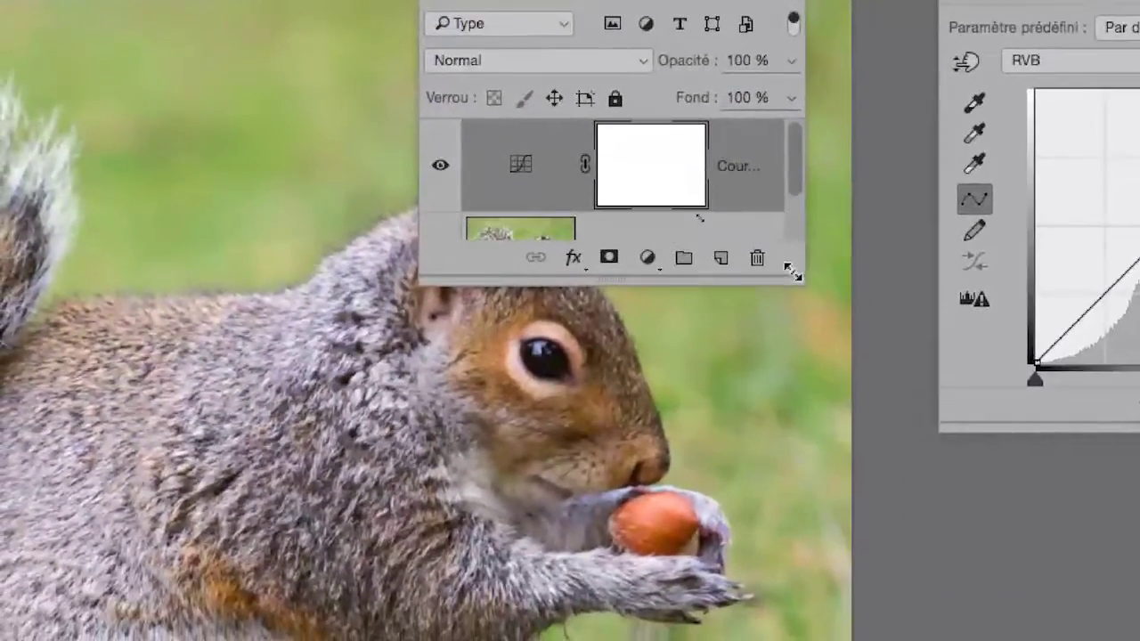
{"action": "left_click_drag", "start_coordinate": [789, 270], "coordinate": [816, 428]}
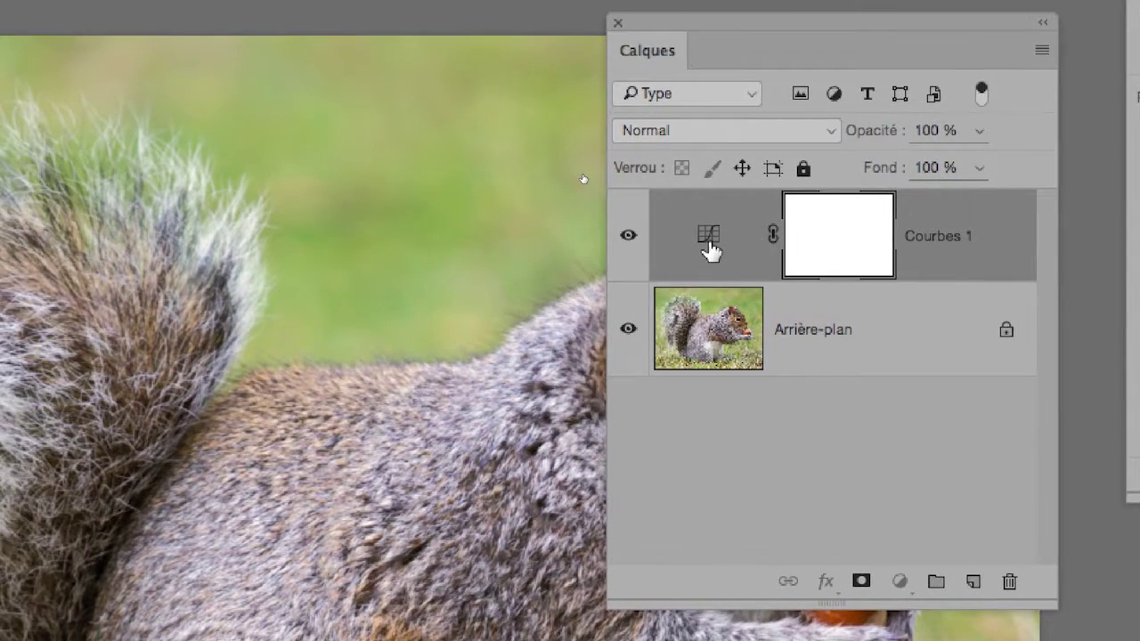
Step: Collapse the curve settings and reopen them from the Courbes 1 adjustment layer
{"action": "left_click", "coordinate": [611, 248]}
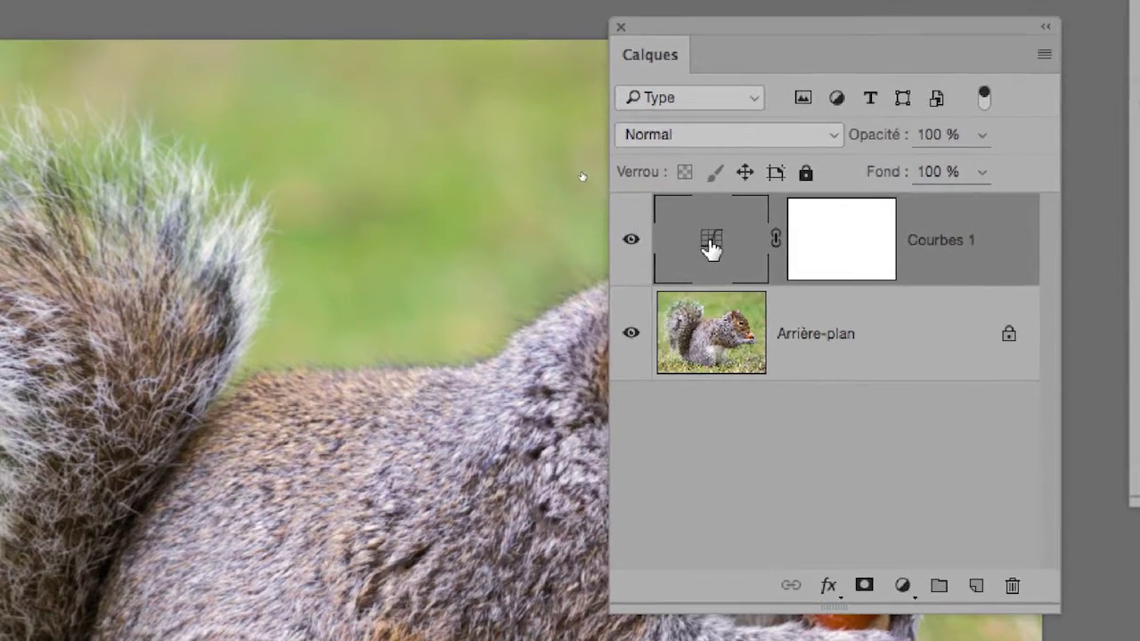
{"action": "double_click", "coordinate": [710, 242]}
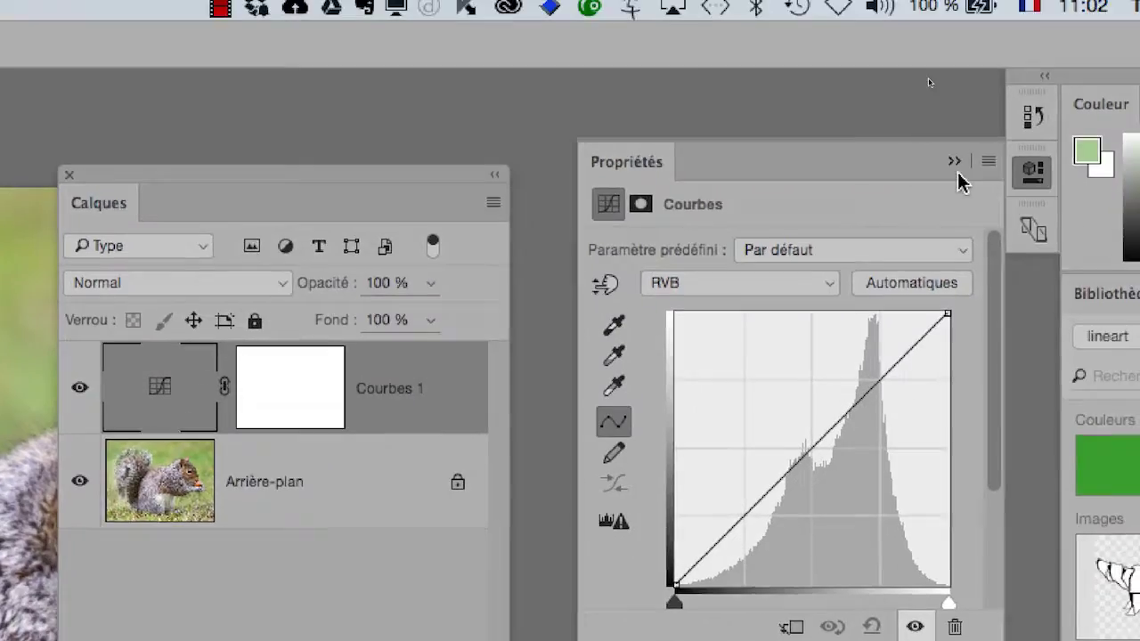
{"action": "left_click", "coordinate": [956, 160]}
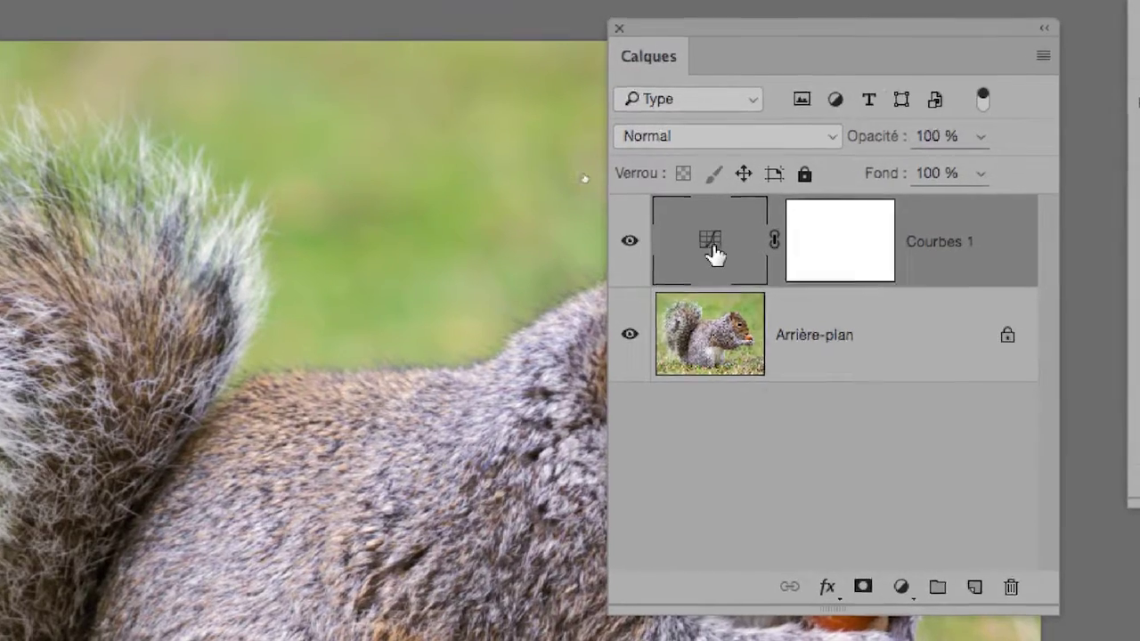
{"action": "double_click", "coordinate": [713, 255]}
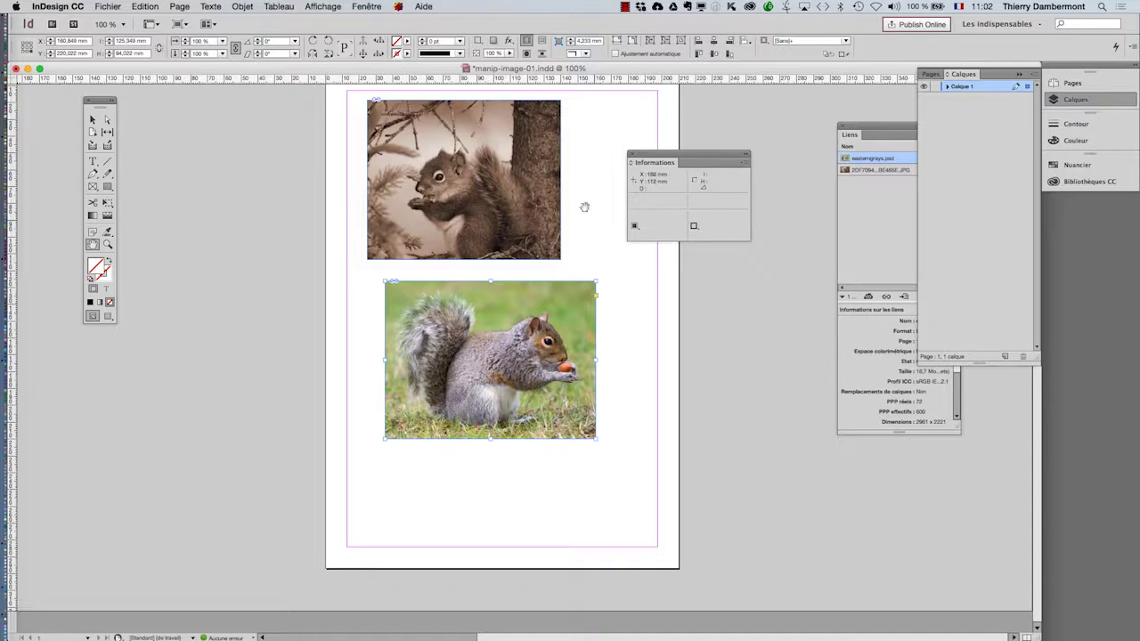
{"action": "left_click", "coordinate": [355, 7]}
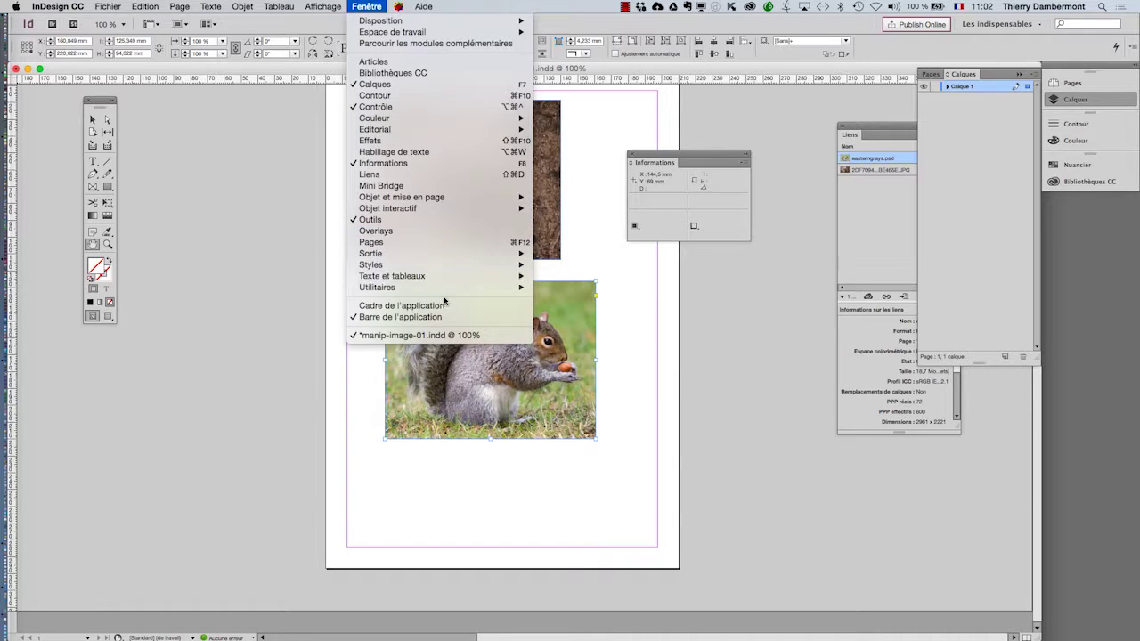
{"action": "key", "text": "super+Tab"}
{"action": "left_click", "coordinate": [431, 6]}
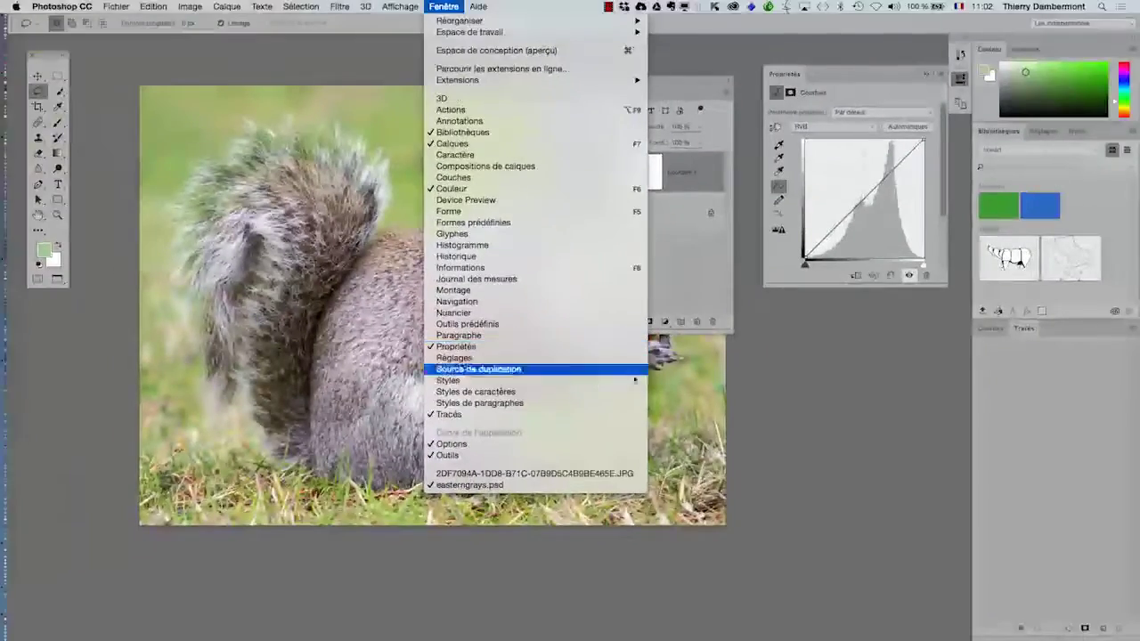
{"action": "left_click", "coordinate": [787, 78]}
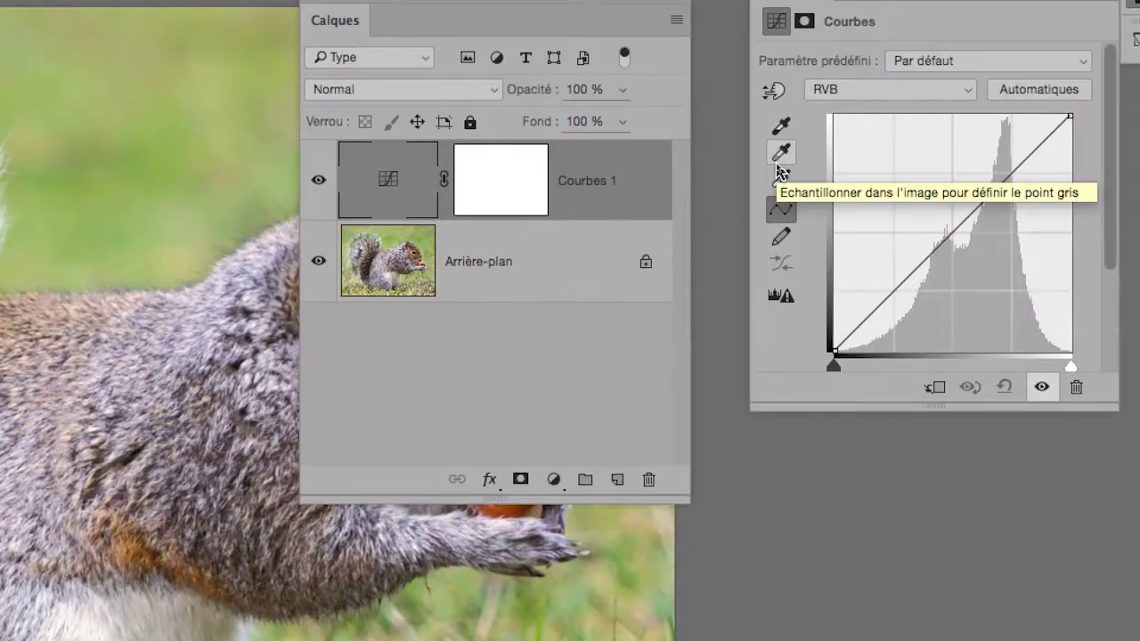
Step: Activate the grey point eyedropper in the curve settings and move the Calques panel off the squirrel image
{"action": "left_click", "coordinate": [777, 166]}
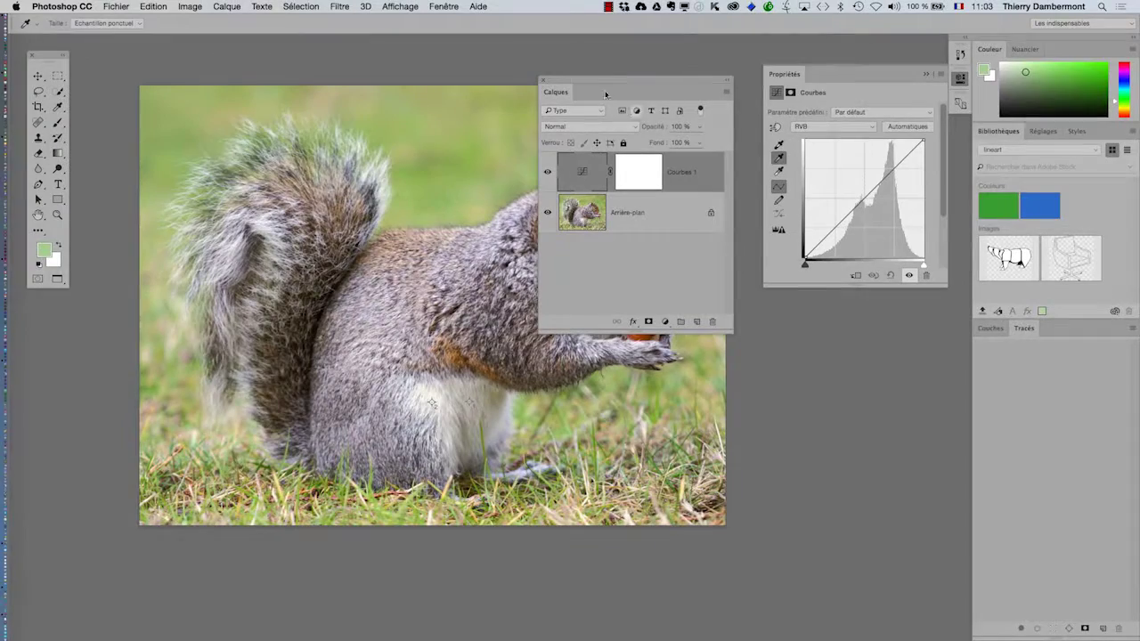
{"action": "left_click", "coordinate": [581, 22]}
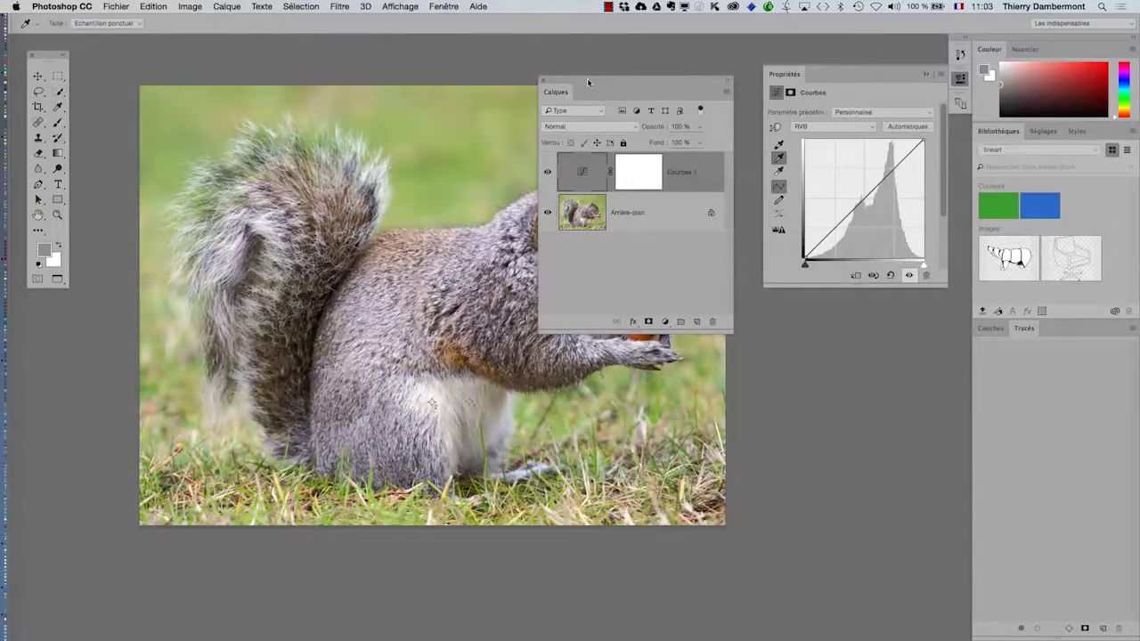
{"action": "left_click_drag", "start_coordinate": [587, 77], "coordinate": [786, 317]}
Step: Sample successive grey points for the curve on the squirrel's head, back and flank, ending on the green grass
{"action": "left_click", "coordinate": [608, 258]}
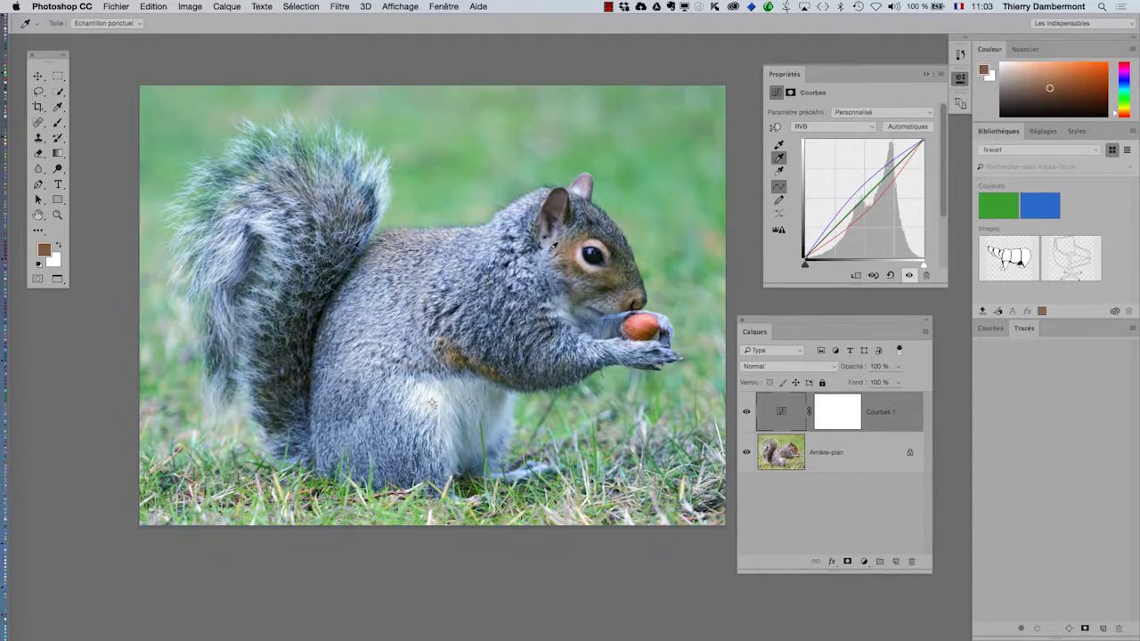
{"action": "left_click", "coordinate": [443, 250]}
{"action": "left_click", "coordinate": [405, 261]}
{"action": "left_click", "coordinate": [375, 372]}
{"action": "left_click", "coordinate": [383, 387]}
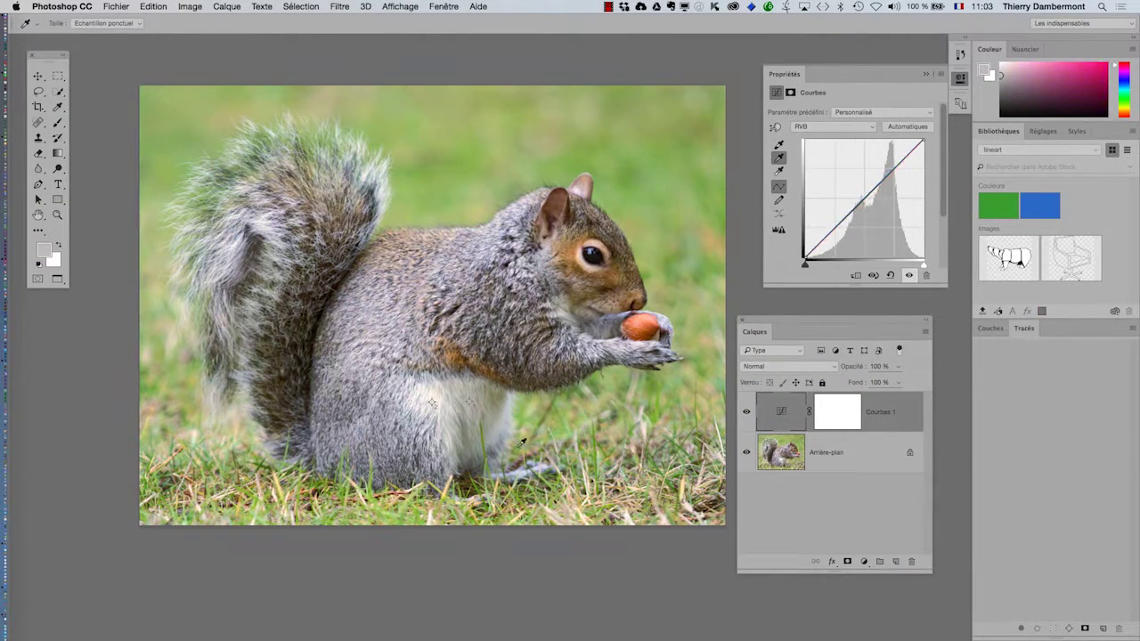
{"action": "left_click", "coordinate": [521, 442]}
{"action": "left_click", "coordinate": [573, 366]}
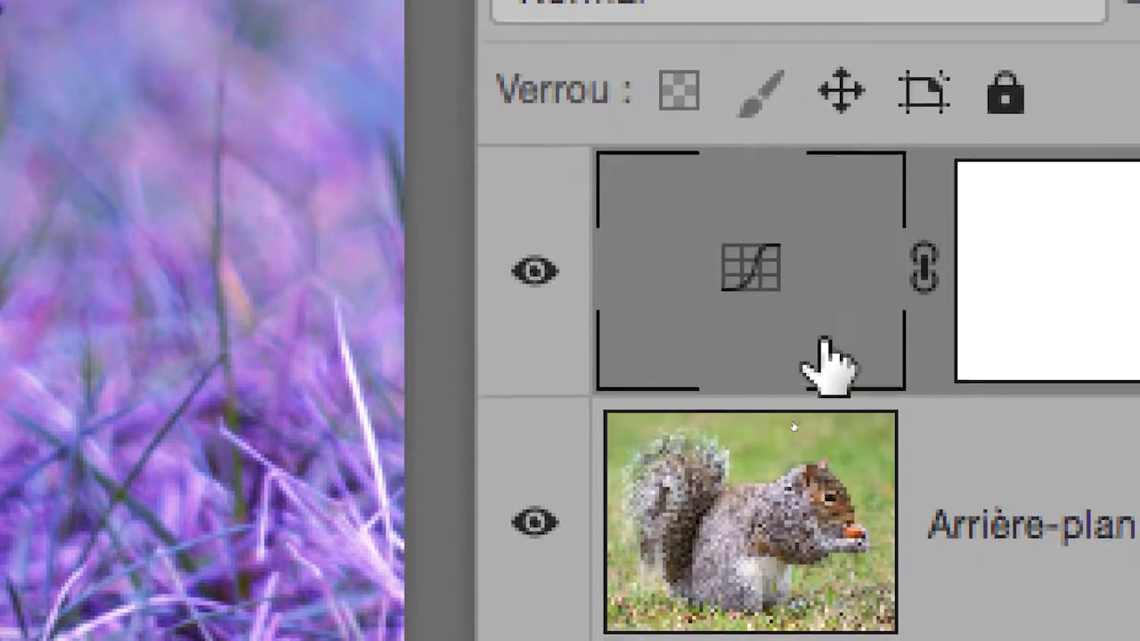
Step: Sample two more grey points for the curve on the squirrel's back fur to neutralise the violet cast
{"action": "left_click_drag", "start_coordinate": [863, 133], "coordinate": [860, 115]}
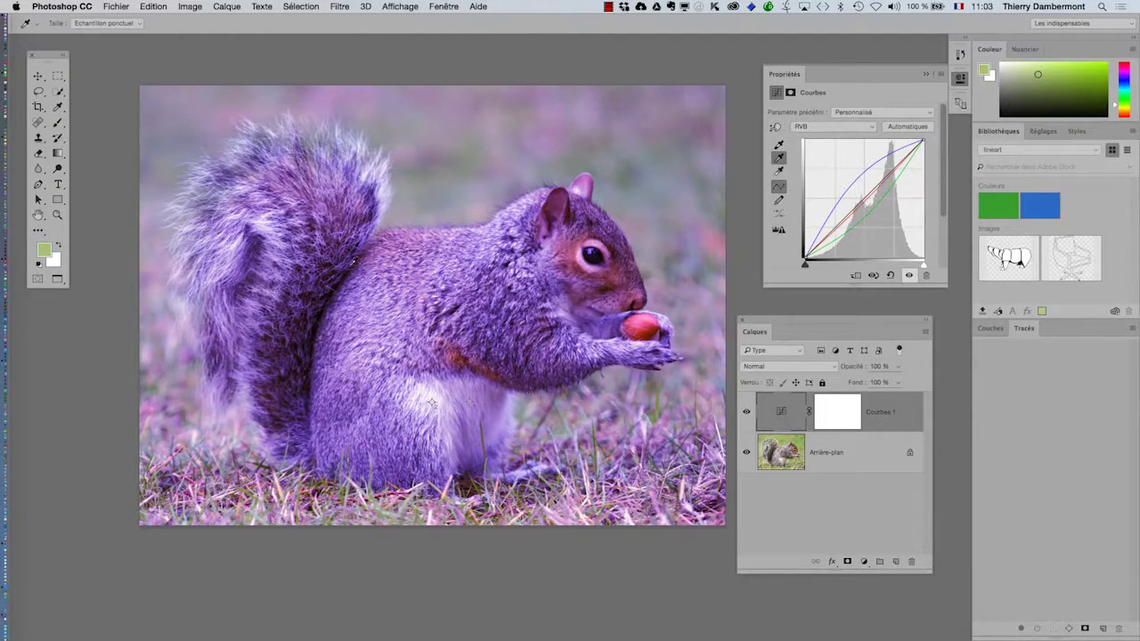
{"action": "left_click", "coordinate": [363, 289]}
{"action": "left_click", "coordinate": [380, 324]}
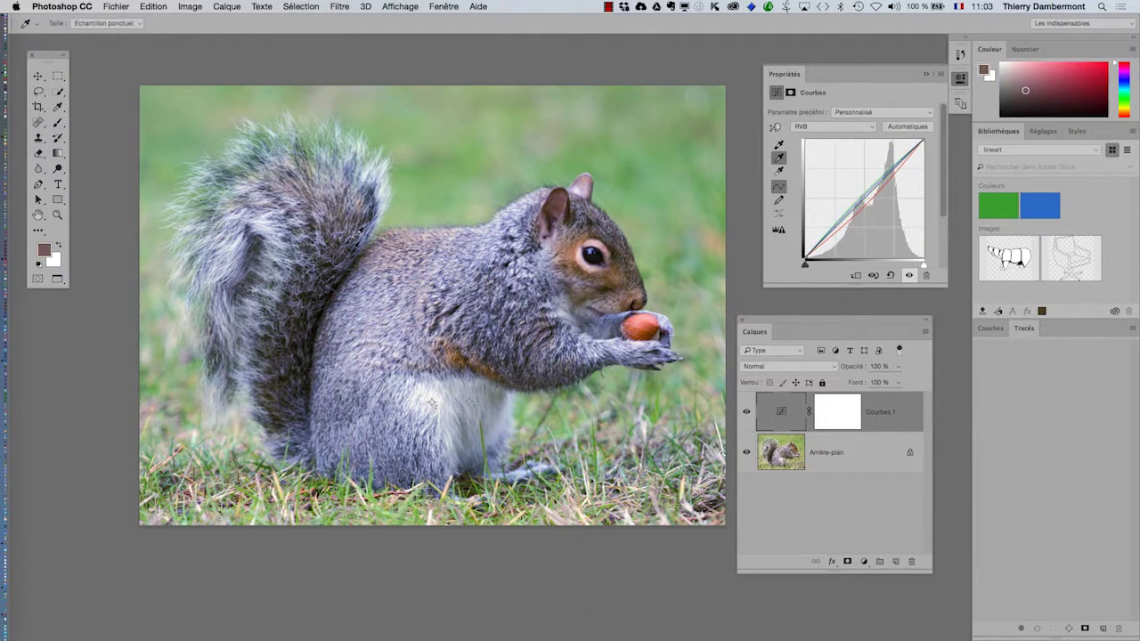
{"action": "left_click_drag", "start_coordinate": [769, 328], "coordinate": [777, 319]}
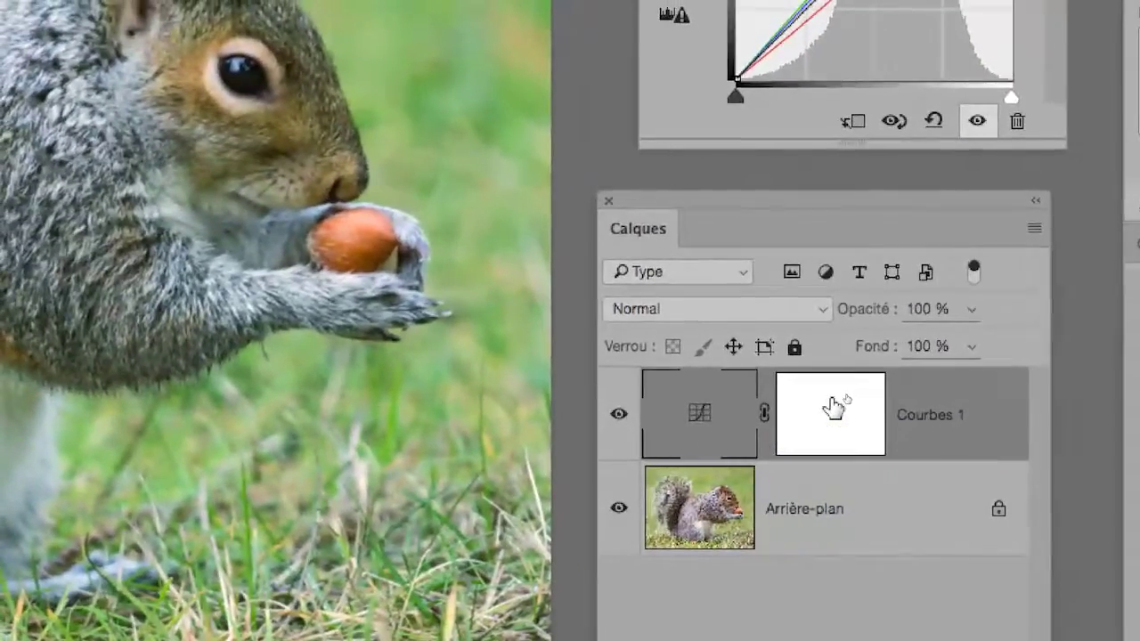
Step: Show the properties of the Courbes 1 layer mask and return to the layer's curve settings
{"action": "left_click", "coordinate": [913, 395]}
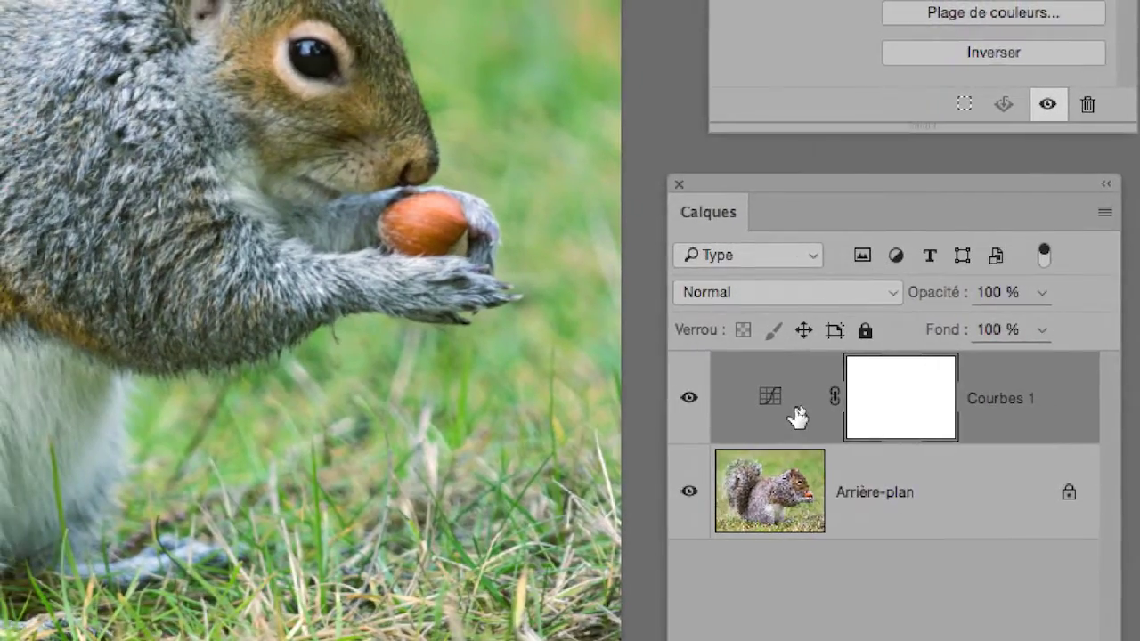
{"action": "left_click", "coordinate": [731, 402]}
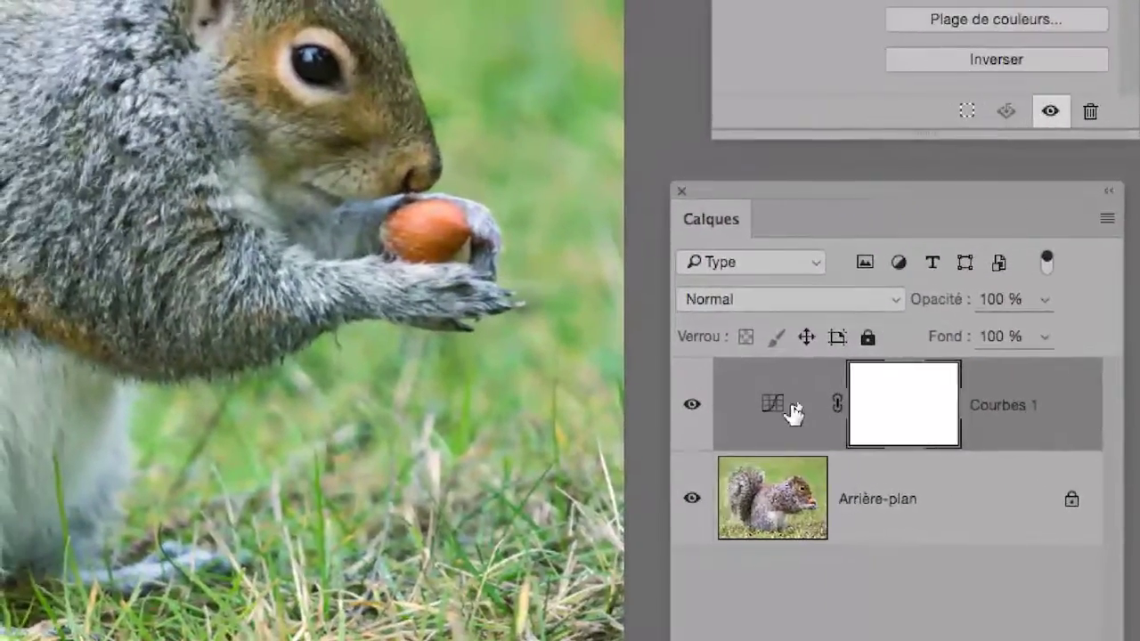
{"action": "left_click", "coordinate": [723, 398]}
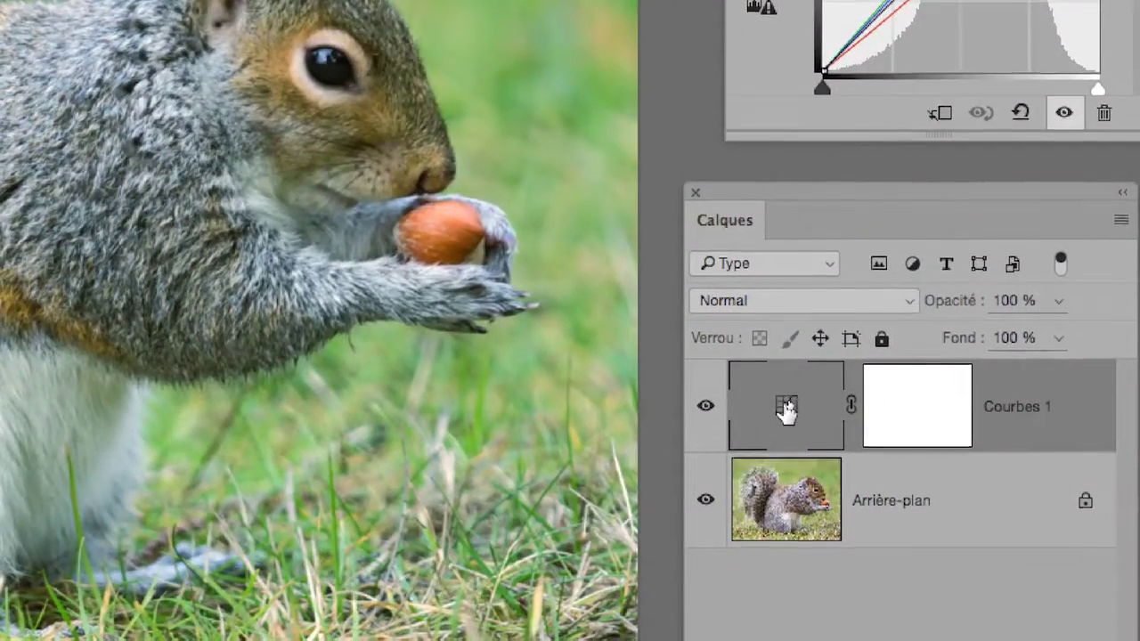
Step: Delete the Courbes 1 adjustment layer, keeping only the Arrière-plan layer
{"action": "left_click_drag", "start_coordinate": [786, 408], "coordinate": [953, 535]}
{"action": "left_click_drag", "start_coordinate": [840, 446], "coordinate": [974, 640]}
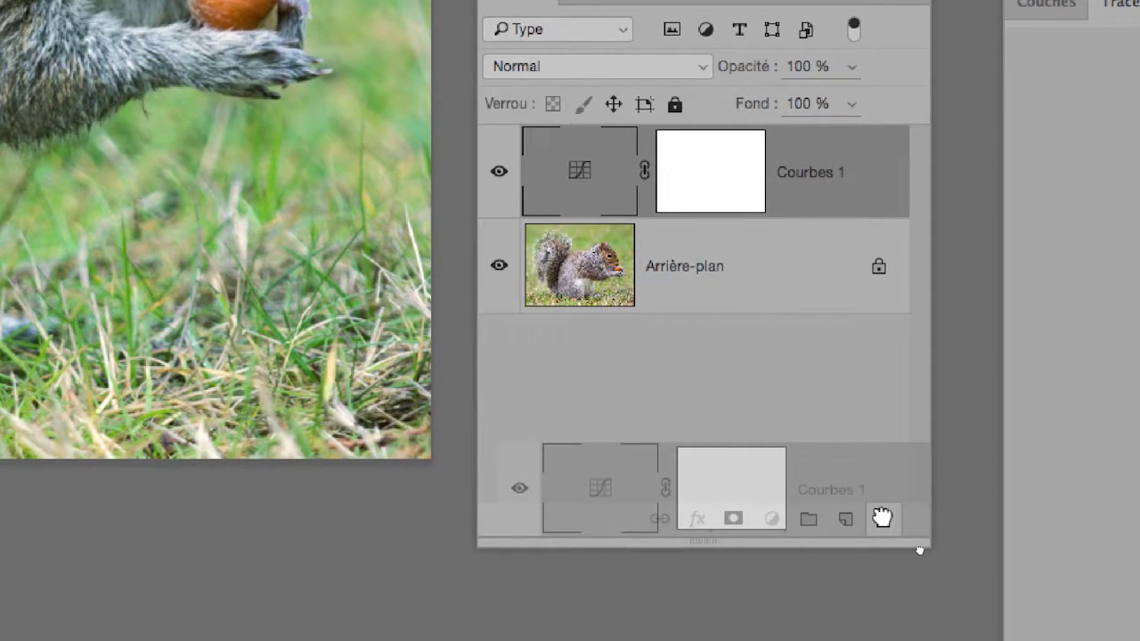
{"action": "left_click_drag", "start_coordinate": [882, 517], "coordinate": [881, 522]}
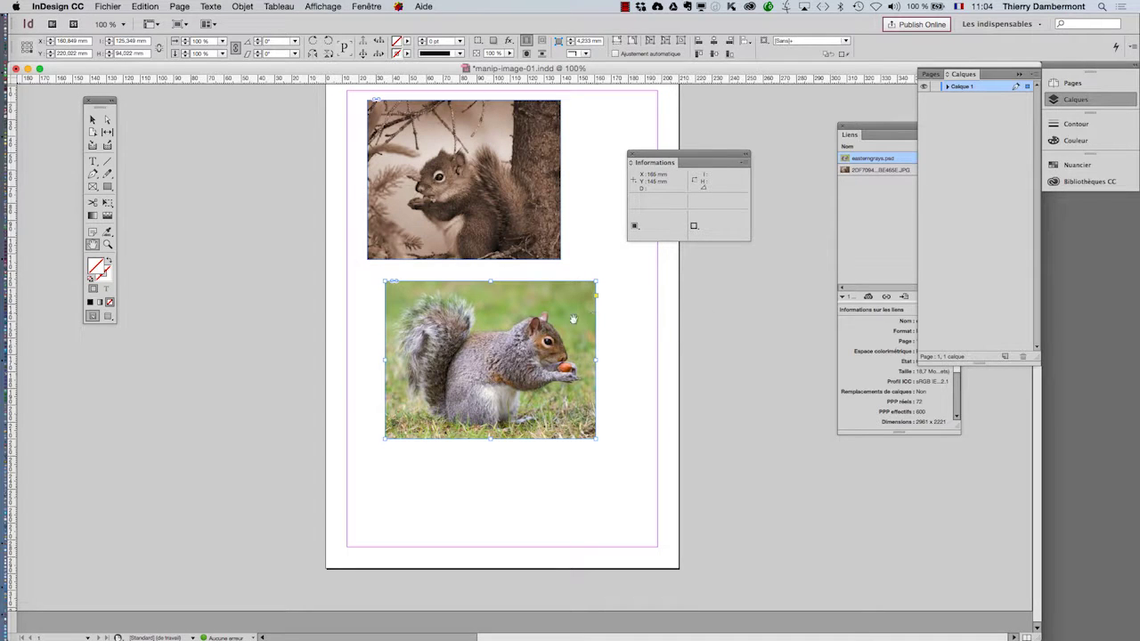
Step: Compare the squirrel image placed in the InDesign layout with the one in Photoshop, ending in Photoshop
{"action": "key", "text": "super+Tab"}
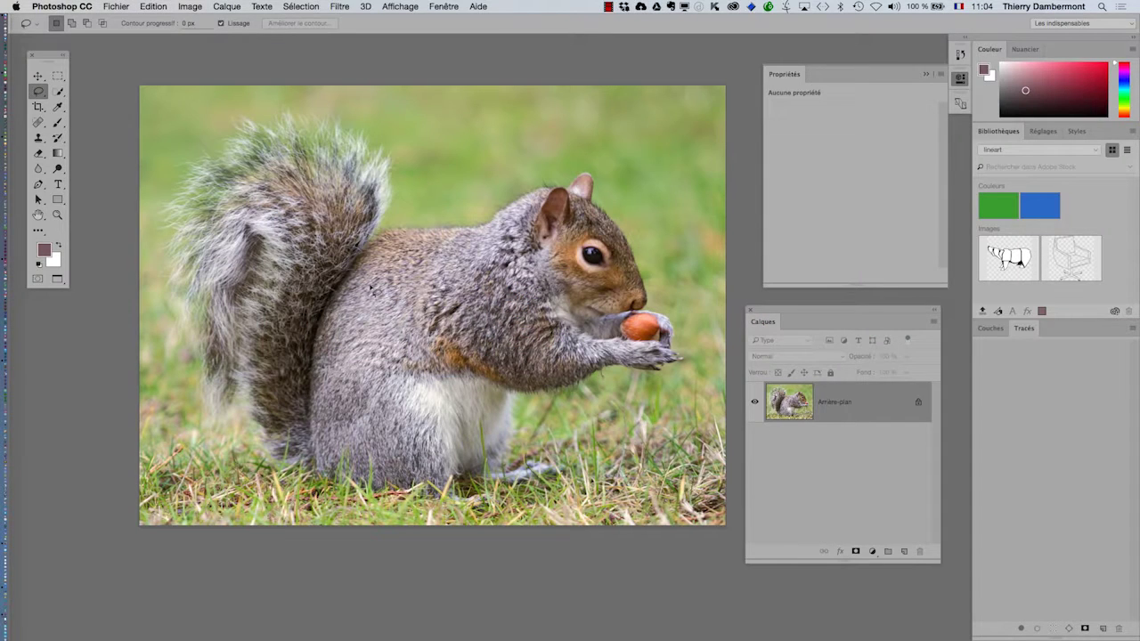
{"action": "key", "text": "super+Tab"}
{"action": "key", "text": "super+Tab"}
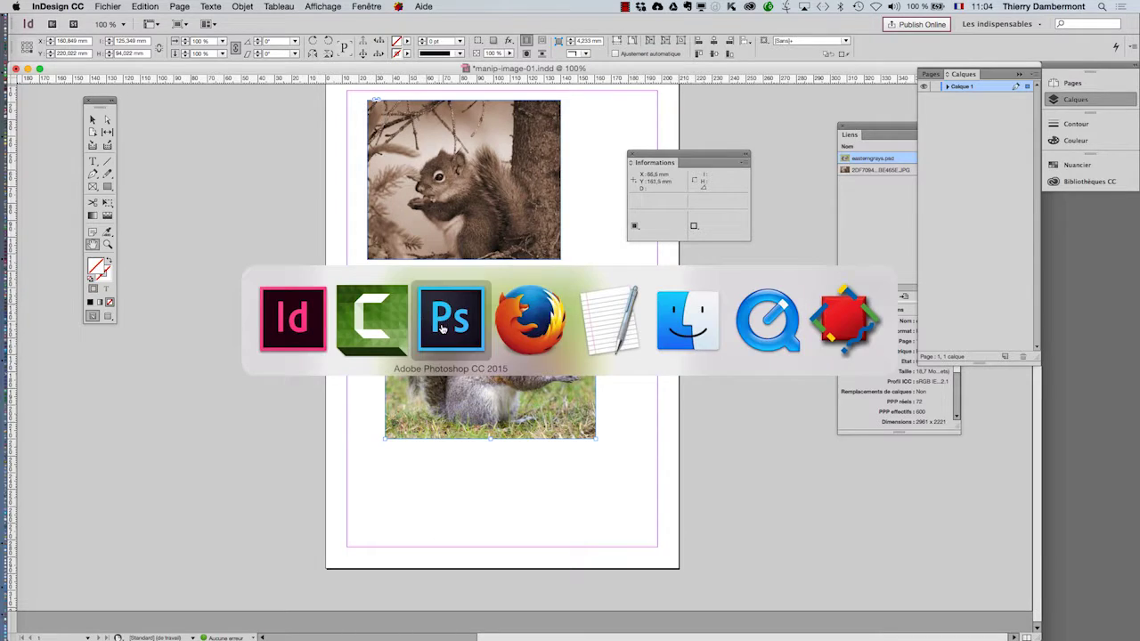
Step: Add a Noir et blanc adjustment layer with the default options, and detach and enlarge the Propriétés panel to show every colour slider
{"action": "left_click", "coordinate": [237, 6]}
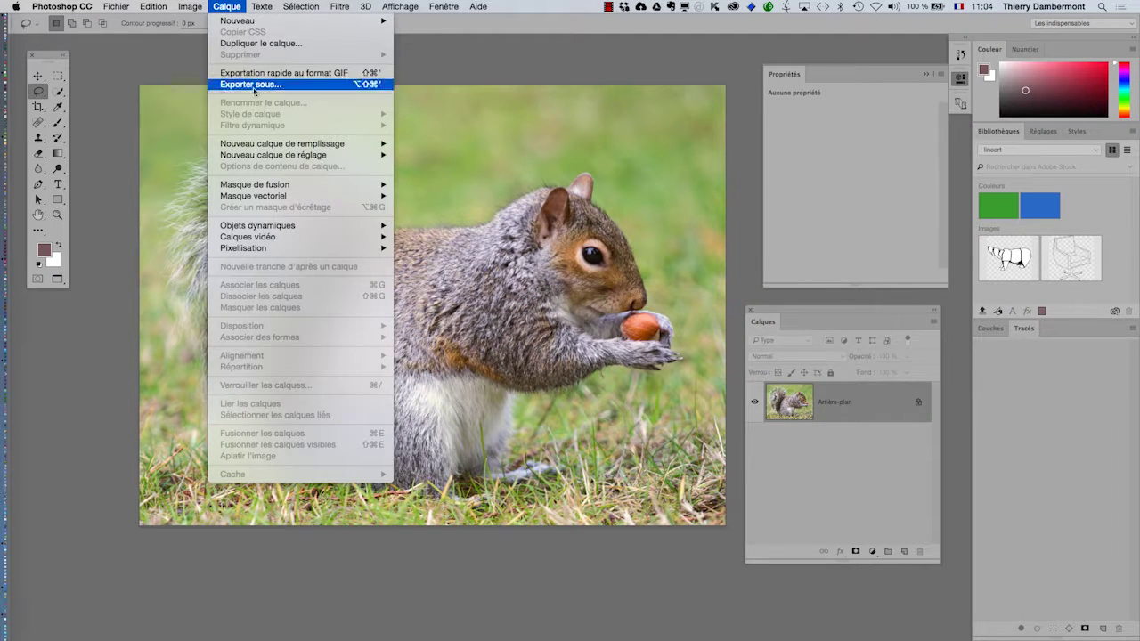
{"action": "mouse_move", "coordinate": [272, 156]}
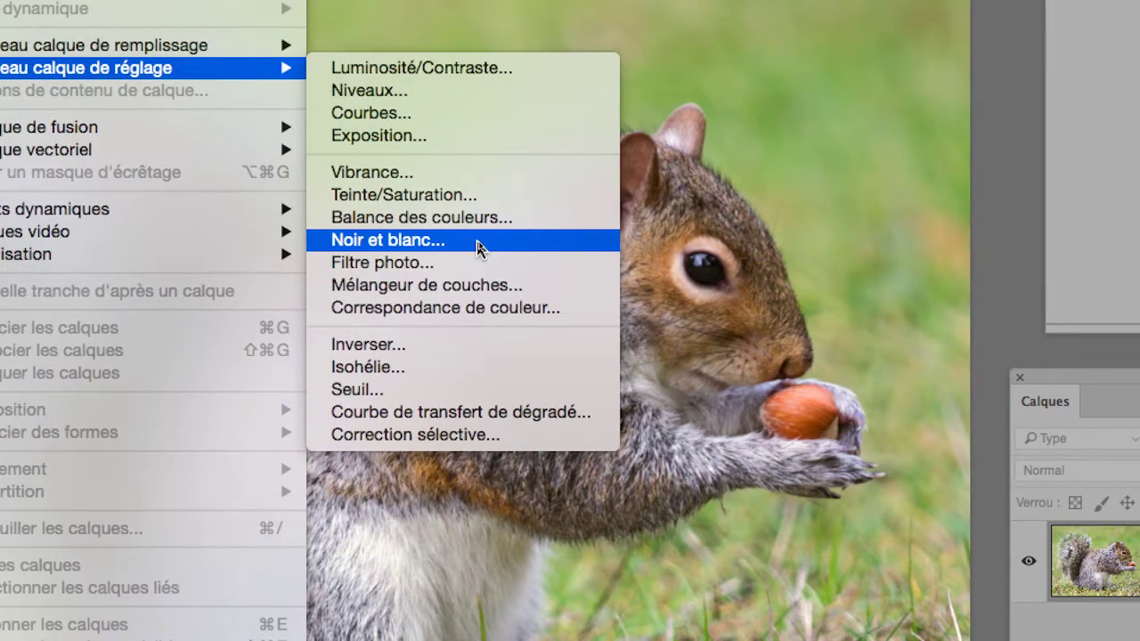
{"action": "left_click", "coordinate": [478, 247]}
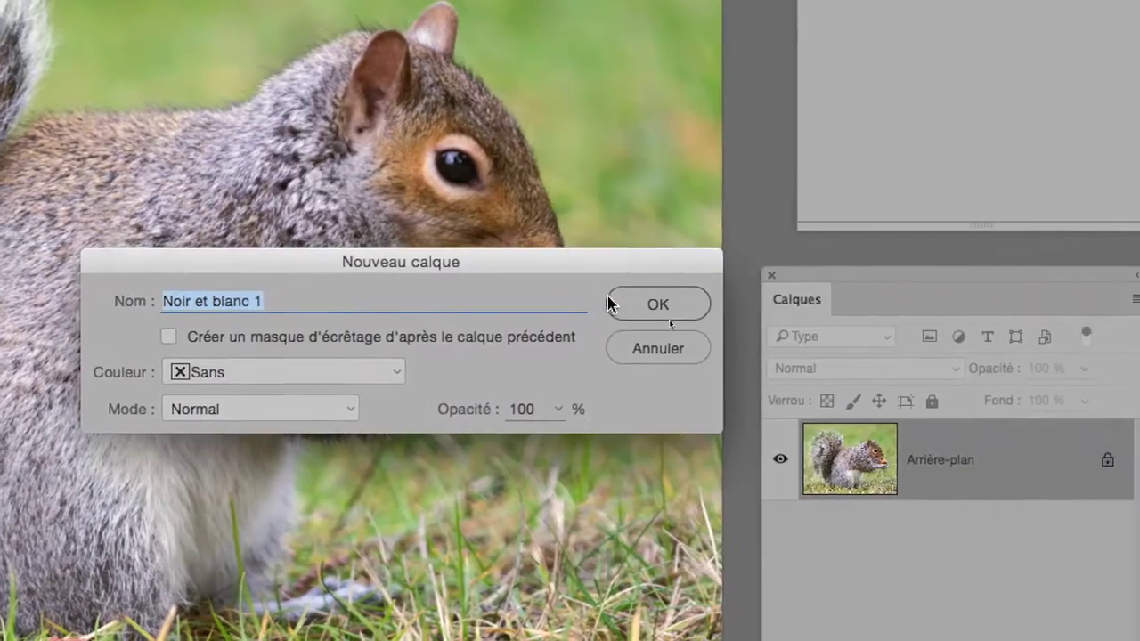
{"action": "left_click", "coordinate": [609, 305]}
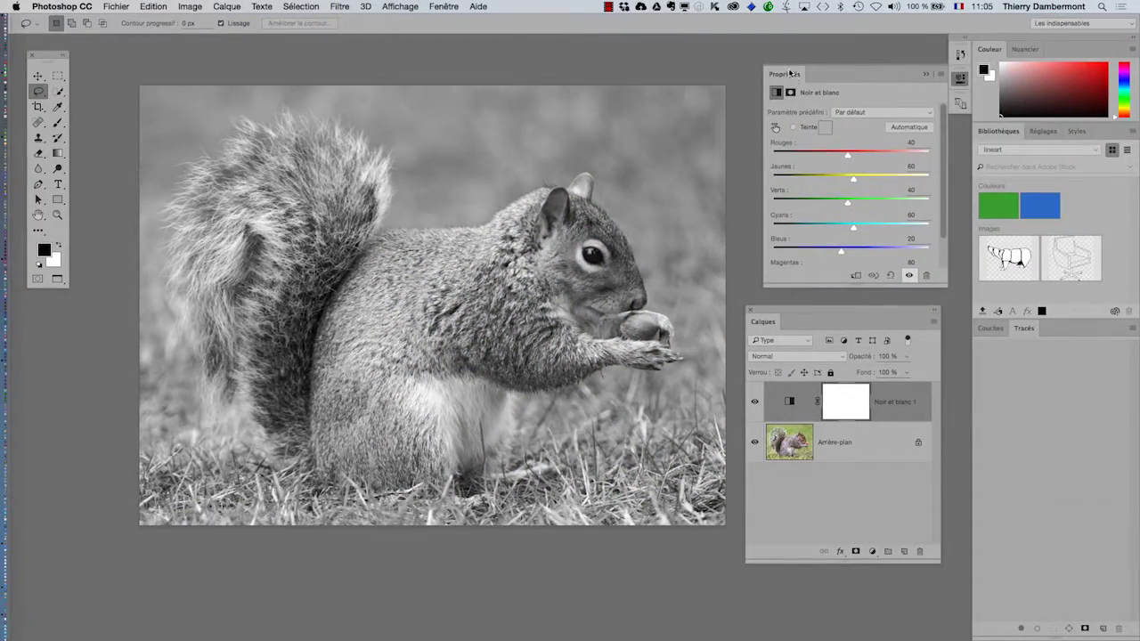
{"action": "left_click_drag", "start_coordinate": [790, 73], "coordinate": [757, 62]}
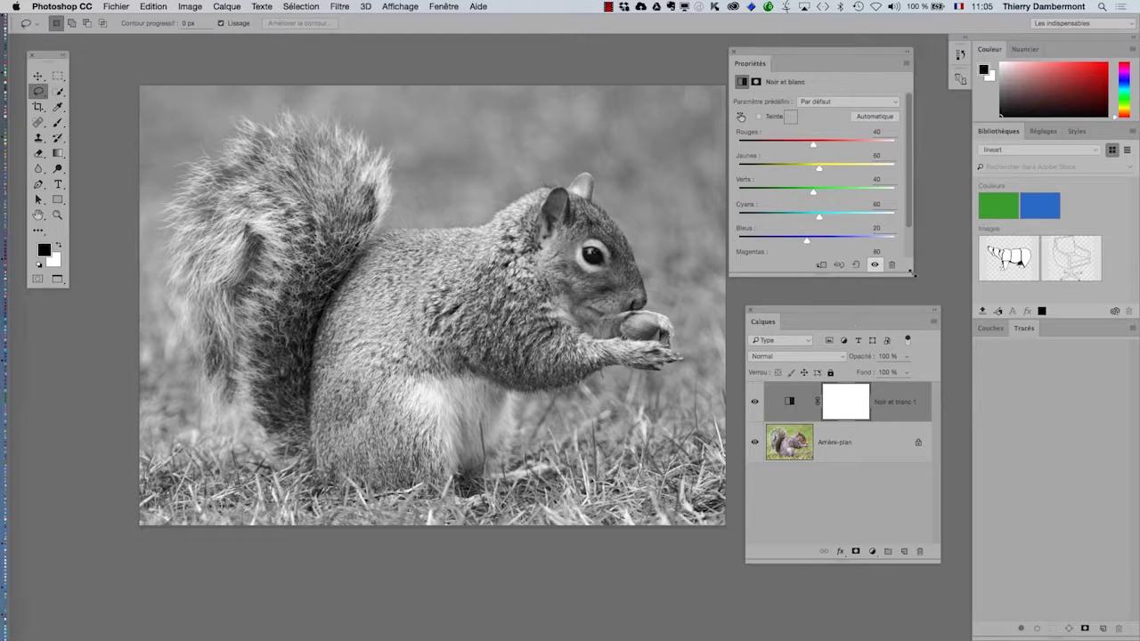
{"action": "left_click_drag", "start_coordinate": [912, 273], "coordinate": [916, 371]}
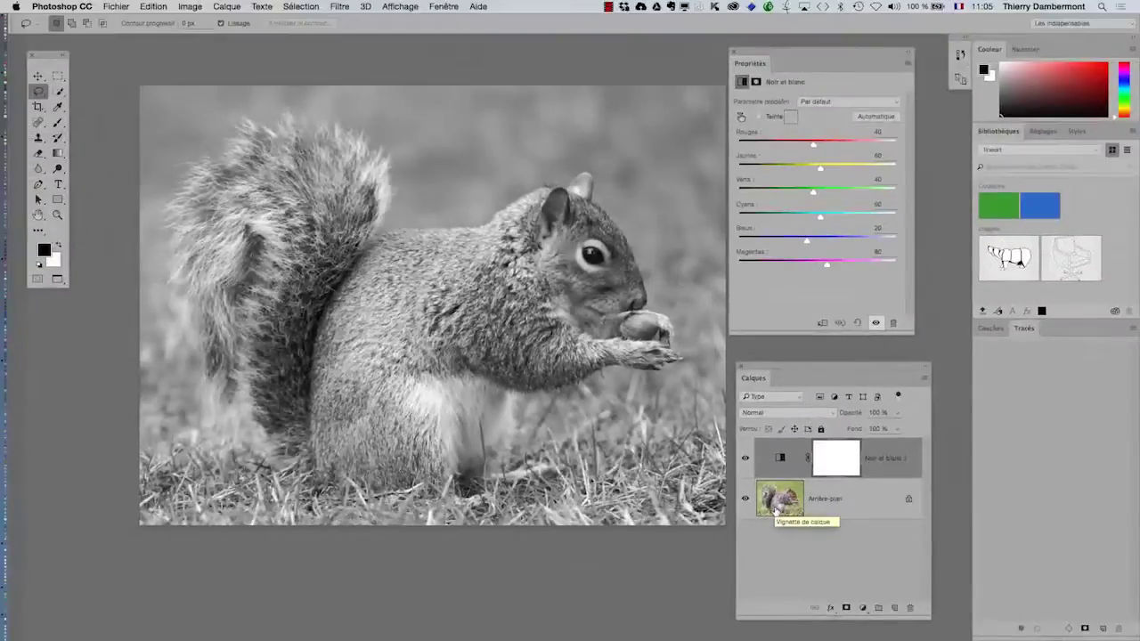
Step: Adjust the black-and-white mix to Rouges 118, Jaunes -27, Verts 44, Cyans -162, Bleus -68 and Magentas -59
{"action": "left_click_drag", "start_coordinate": [815, 145], "coordinate": [860, 217]}
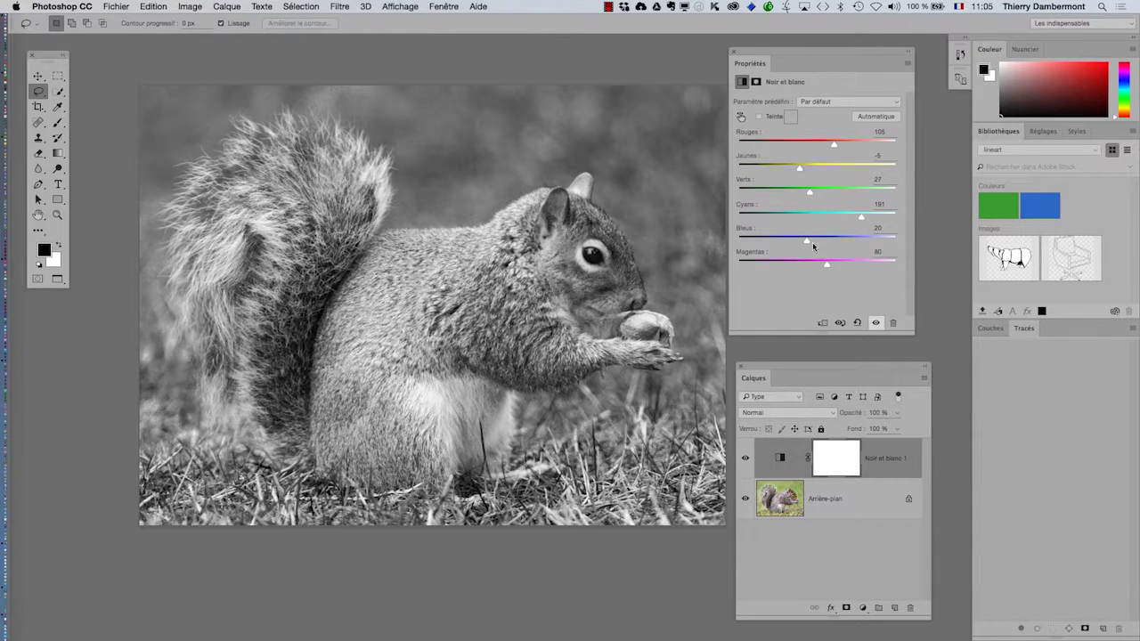
{"action": "left_click_drag", "start_coordinate": [813, 246], "coordinate": [785, 272]}
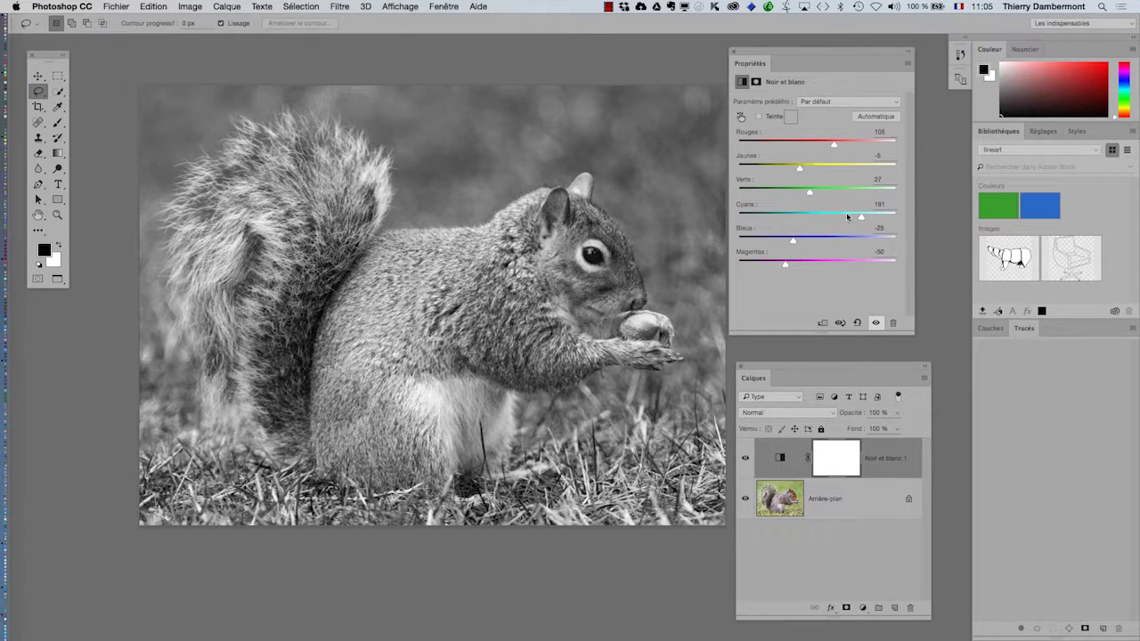
{"action": "left_click_drag", "start_coordinate": [860, 217], "coordinate": [749, 217]}
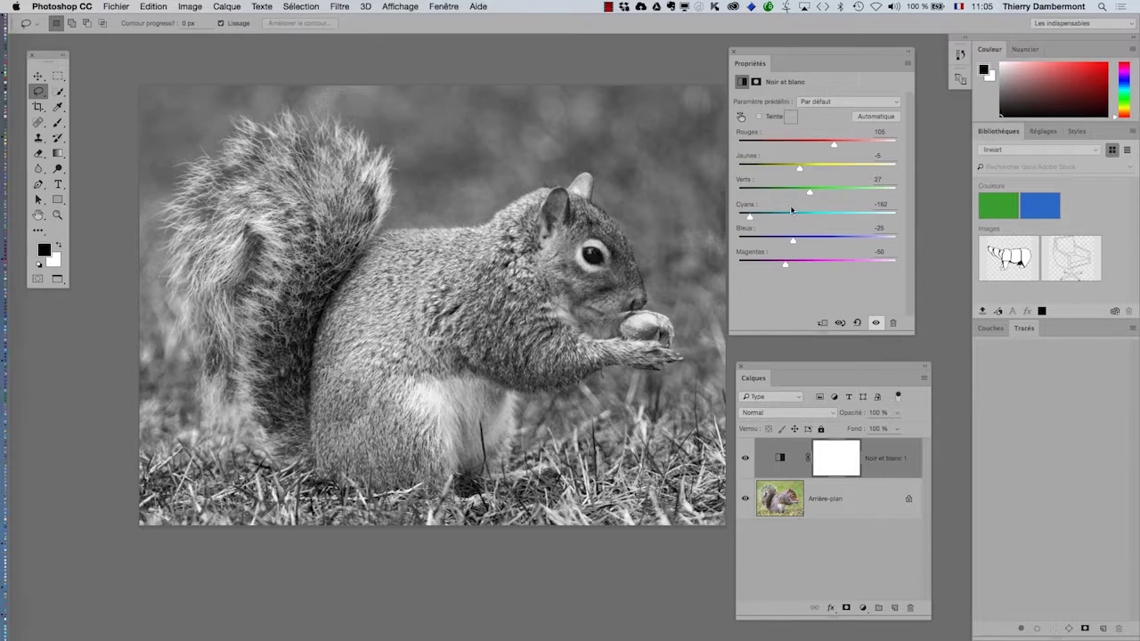
{"action": "left_click_drag", "start_coordinate": [808, 194], "coordinate": [815, 149]}
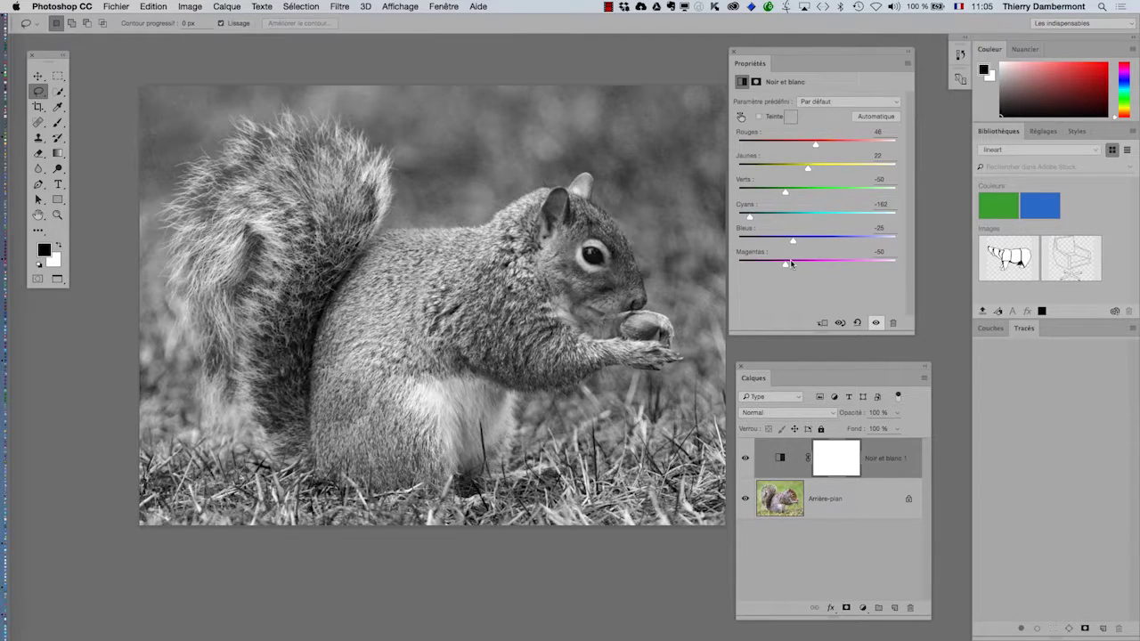
{"action": "left_click_drag", "start_coordinate": [810, 171], "coordinate": [814, 195]}
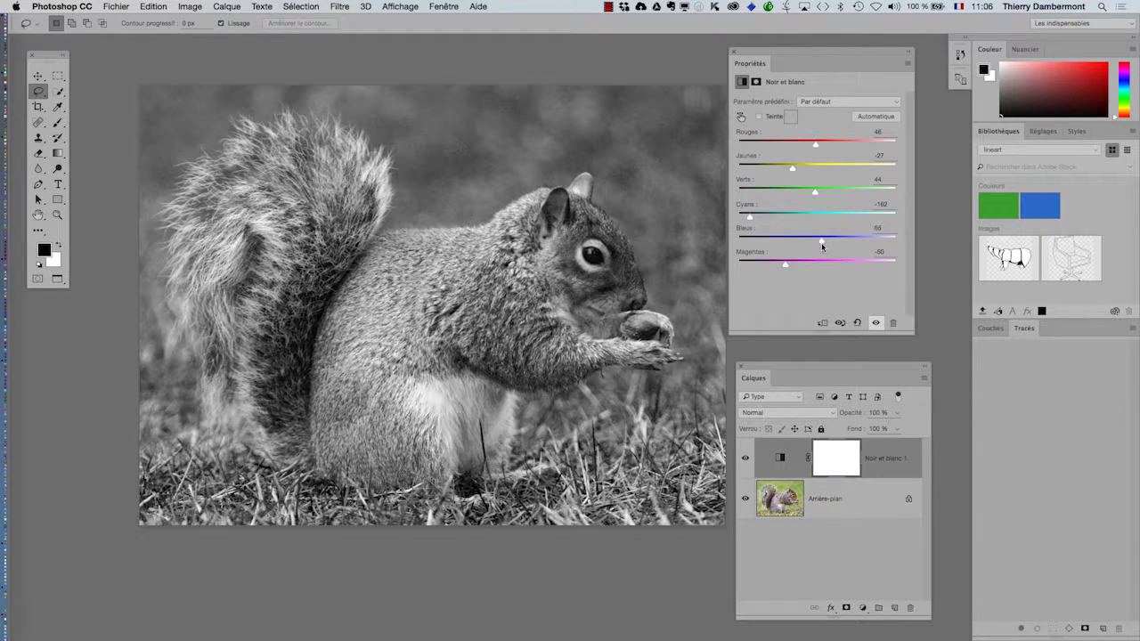
{"action": "left_click_drag", "start_coordinate": [822, 247], "coordinate": [783, 267]}
{"action": "left_click_drag", "start_coordinate": [806, 145], "coordinate": [837, 145]}
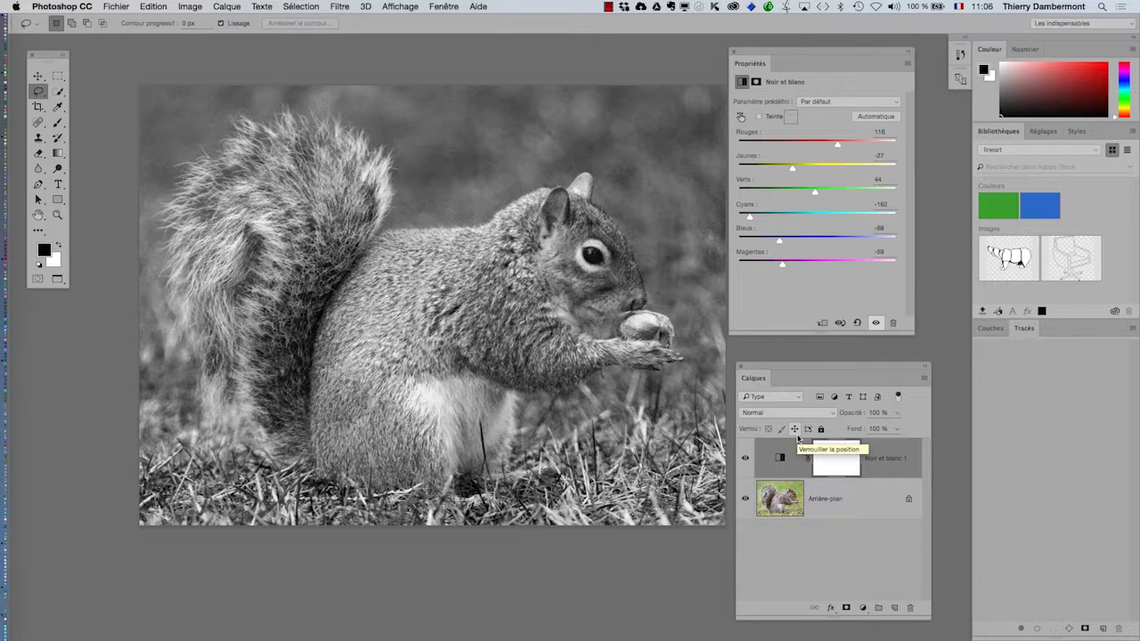
{"action": "left_click_drag", "start_coordinate": [788, 374], "coordinate": [802, 370]}
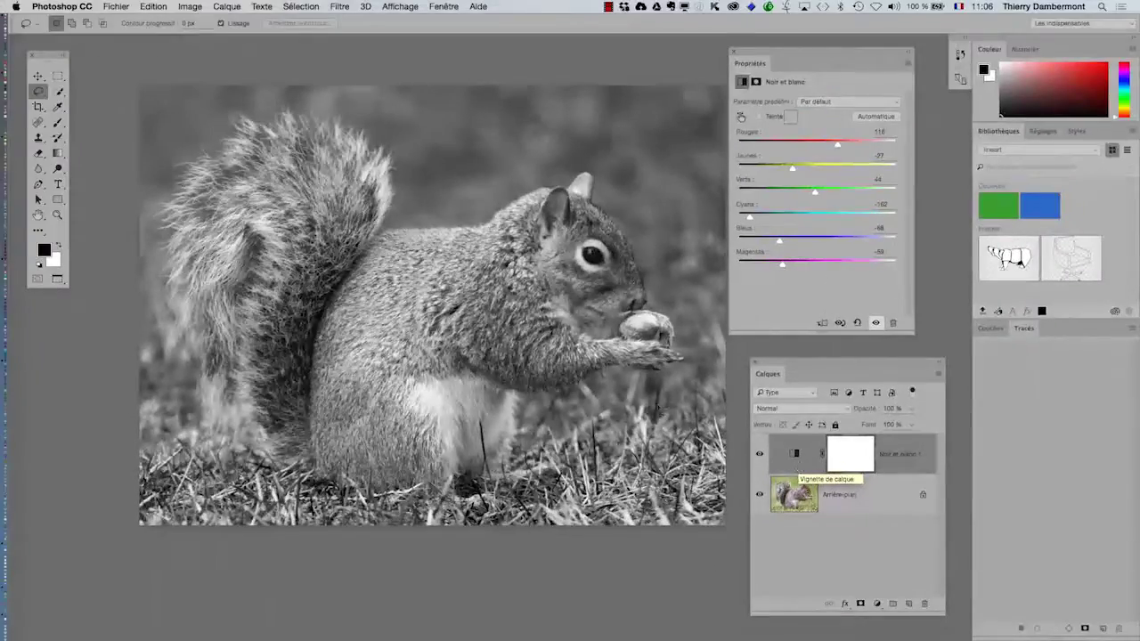
{"action": "left_click", "coordinate": [229, 6]}
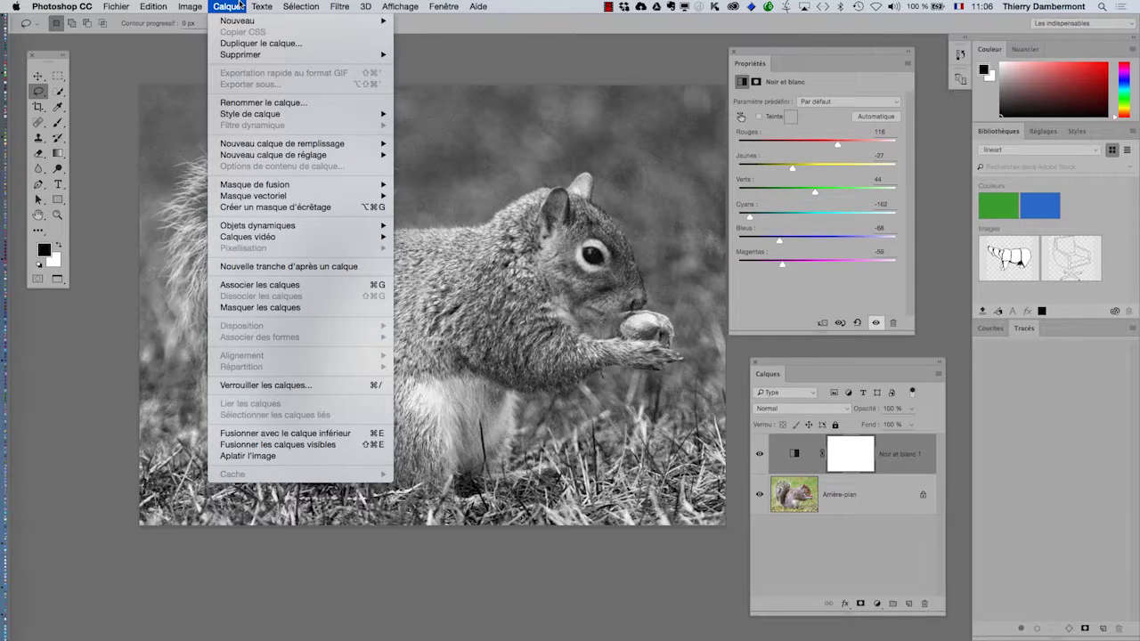
{"action": "mouse_move", "coordinate": [245, 155]}
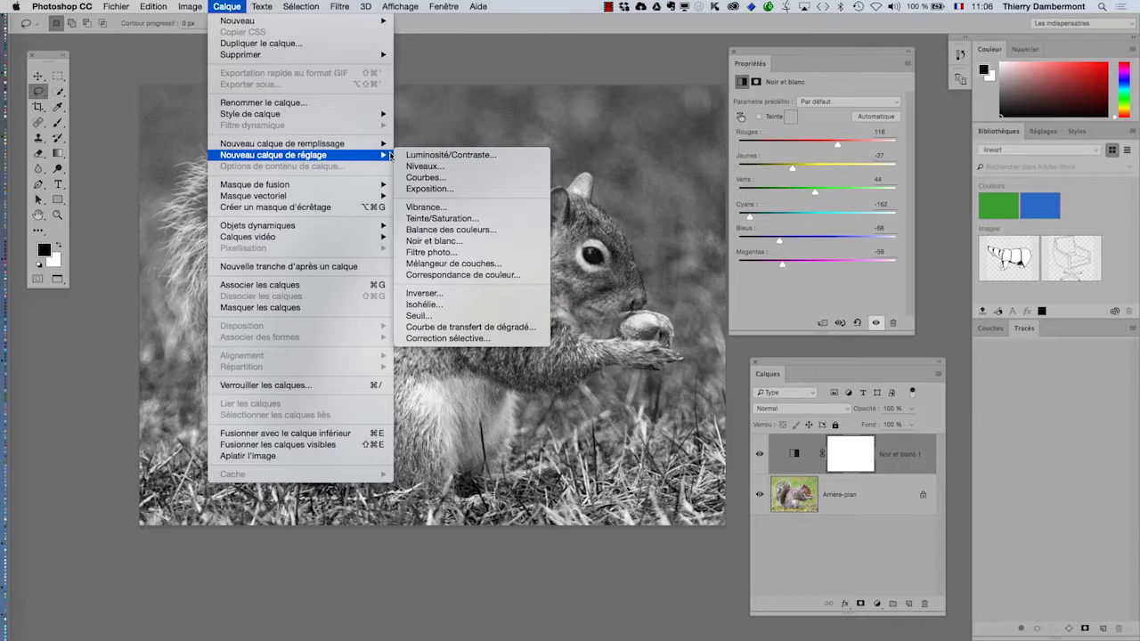
{"action": "left_click", "coordinate": [485, 76]}
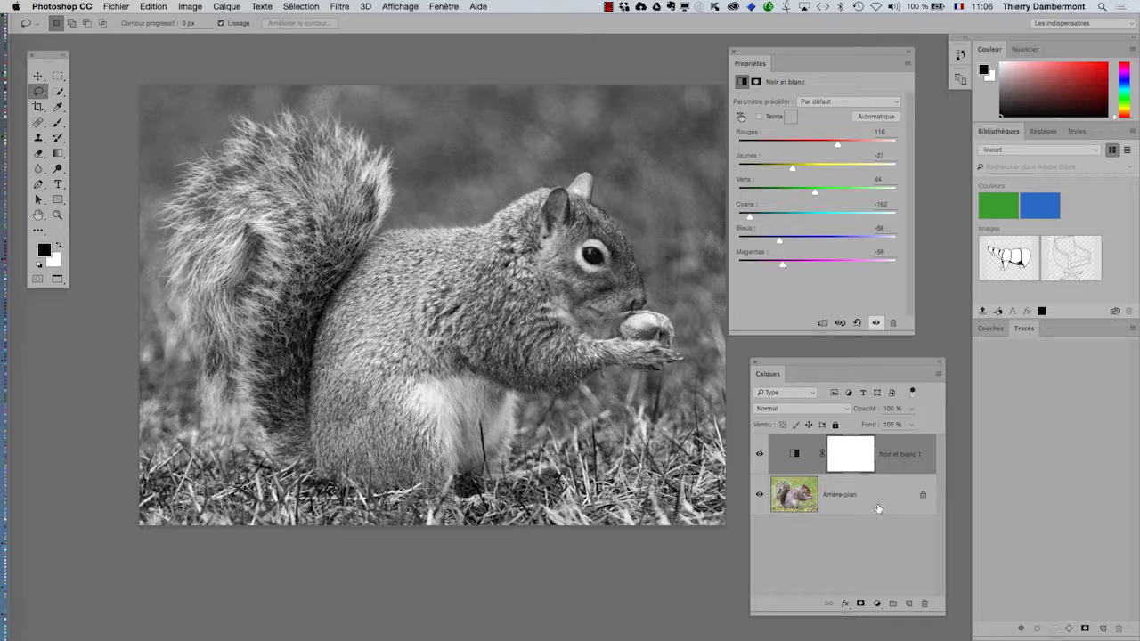
{"action": "left_click", "coordinate": [182, 6]}
{"action": "mouse_move", "coordinate": [193, 41]}
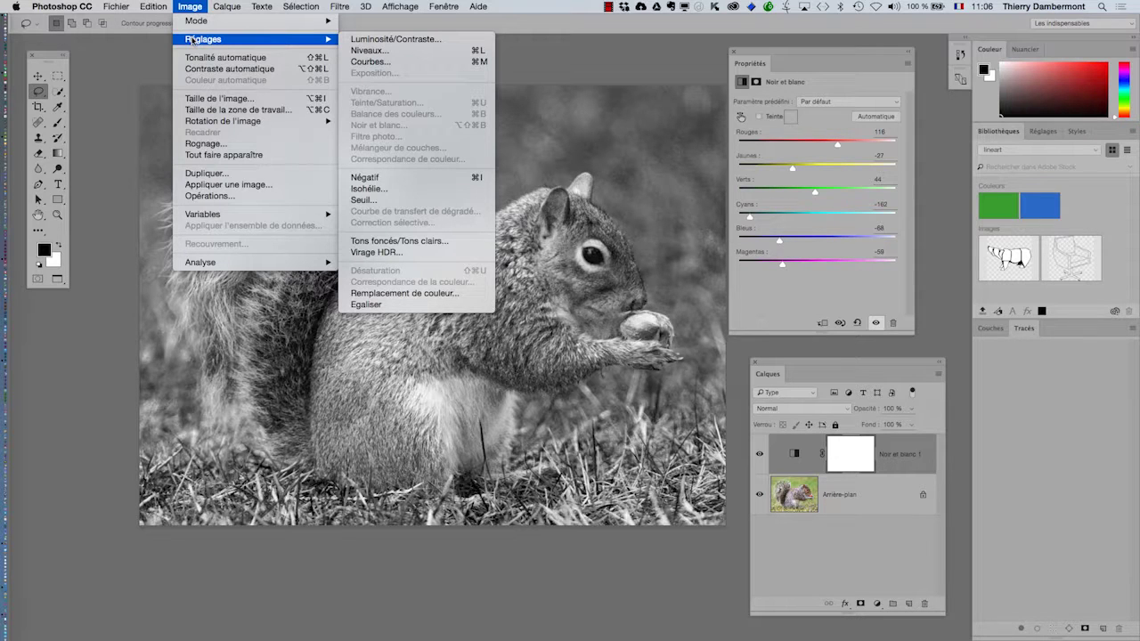
Step: Add a Teinte/Saturation adjustment layer above Noir et blanc 1 with the default options
{"action": "mouse_move", "coordinate": [222, 7]}
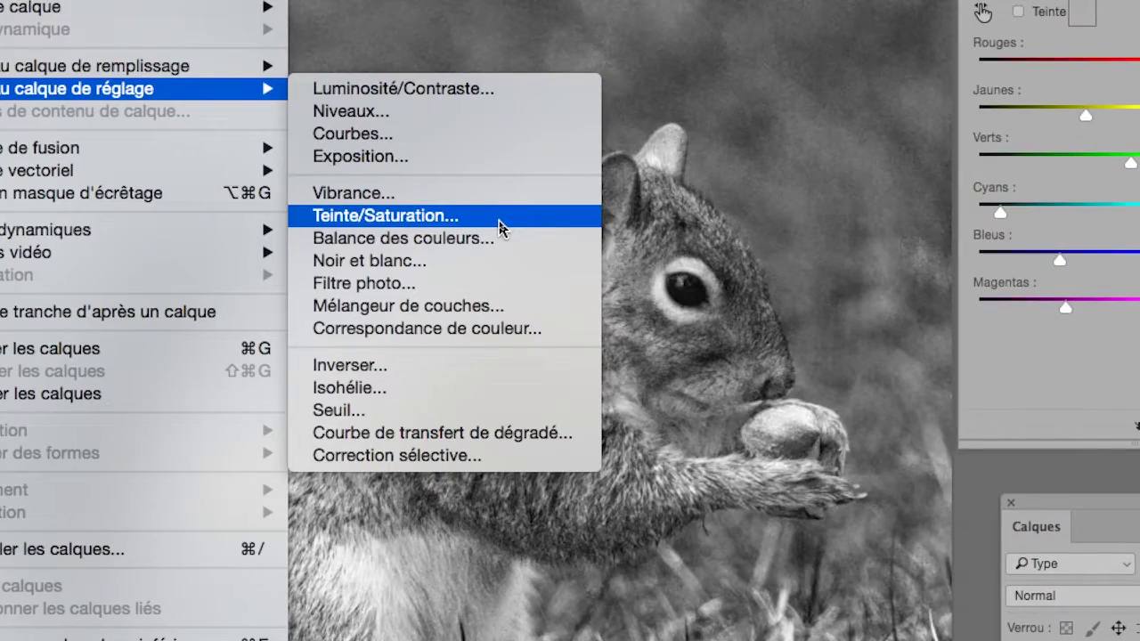
{"action": "left_click", "coordinate": [498, 228]}
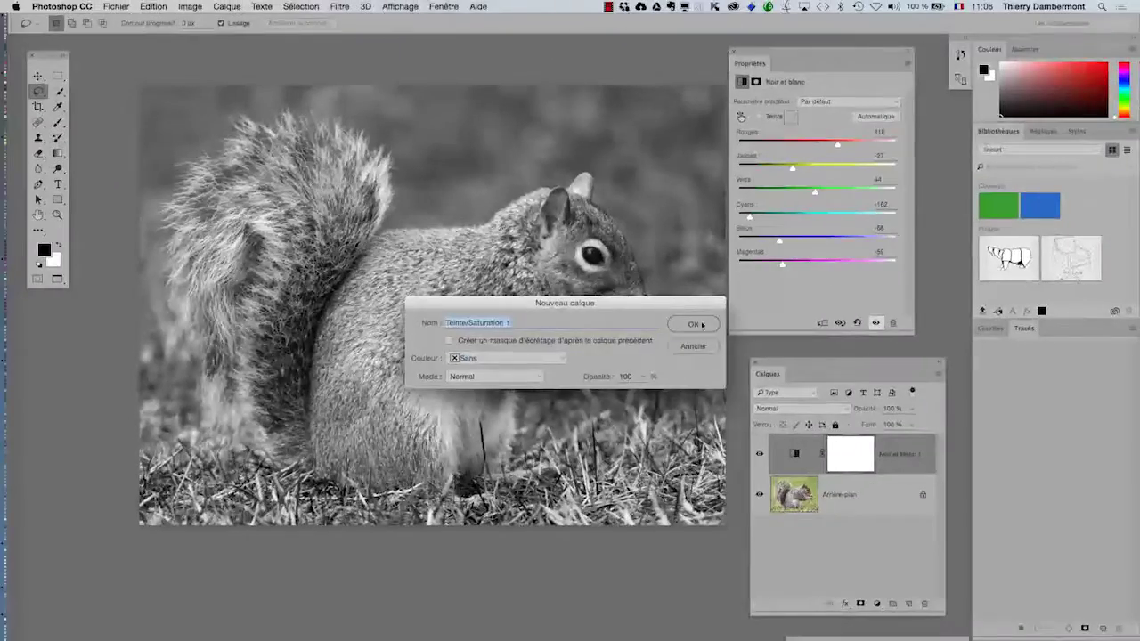
{"action": "left_click", "coordinate": [888, 426]}
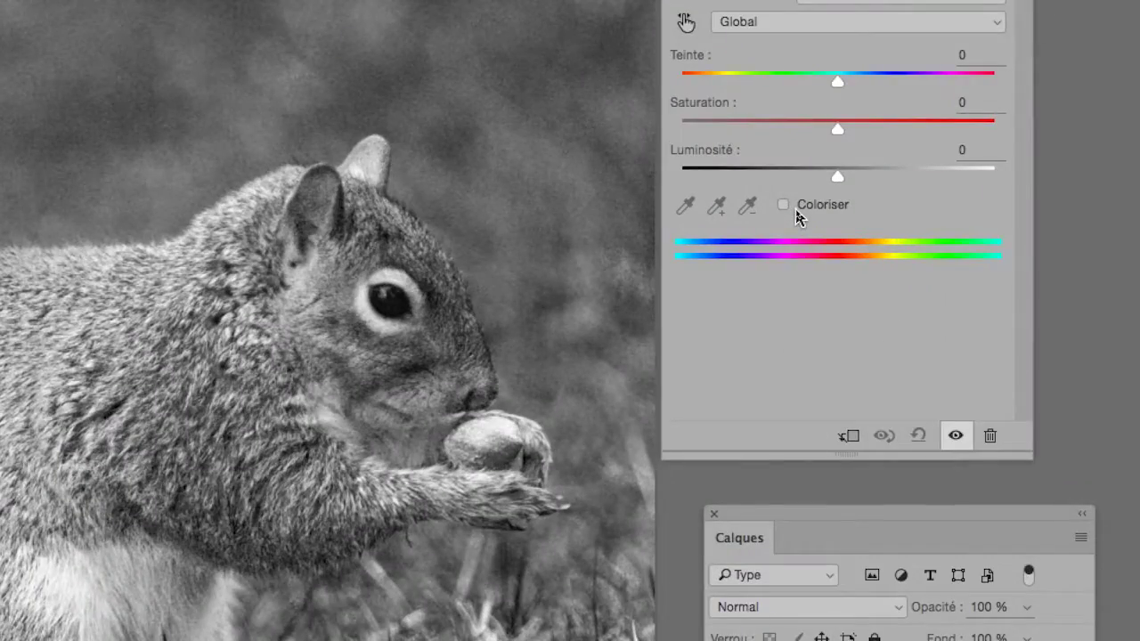
Step: Colorise the image through the Teinte/Saturation layer with Teinte 24 and Saturation 8 for a light sepia tone
{"action": "left_click", "coordinate": [784, 205]}
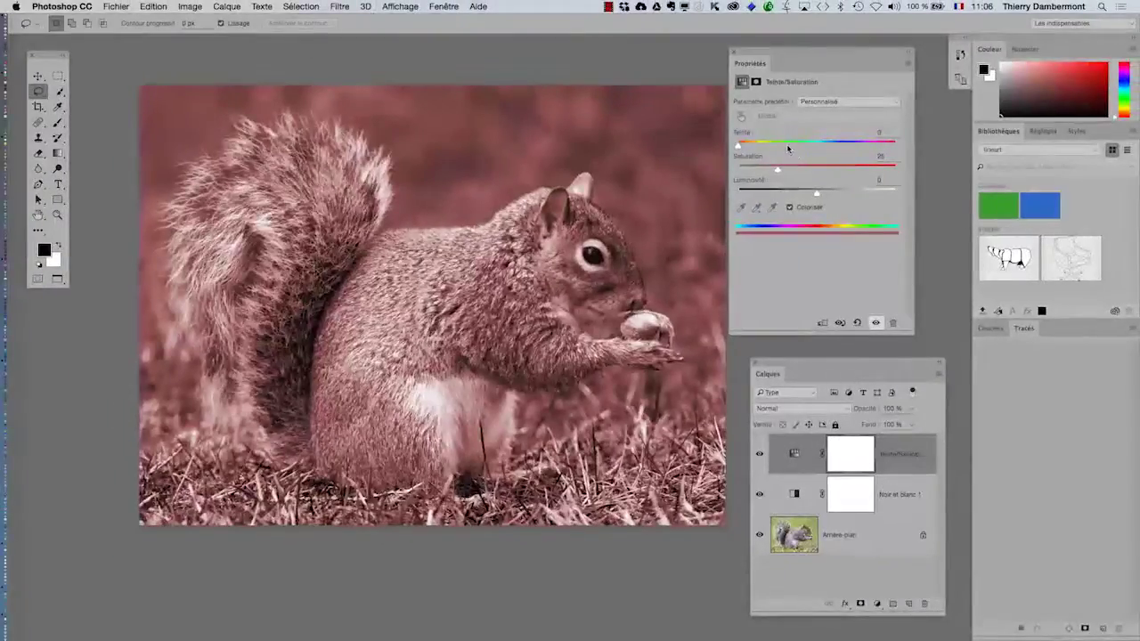
{"action": "left_click_drag", "start_coordinate": [779, 149], "coordinate": [843, 144]}
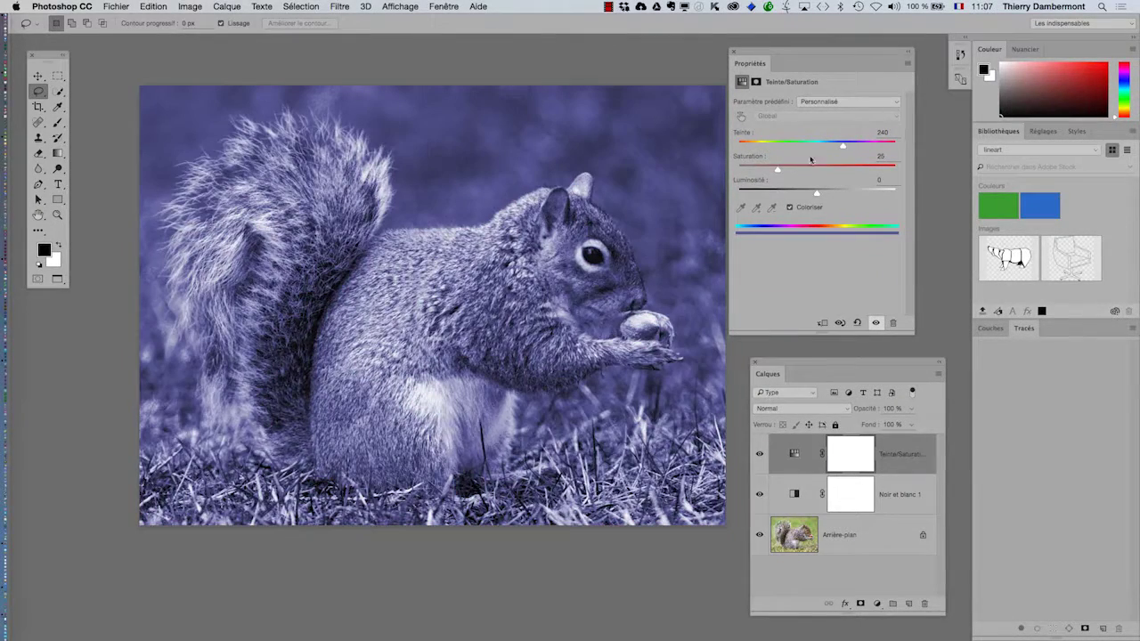
{"action": "left_click_drag", "start_coordinate": [774, 171], "coordinate": [750, 172]}
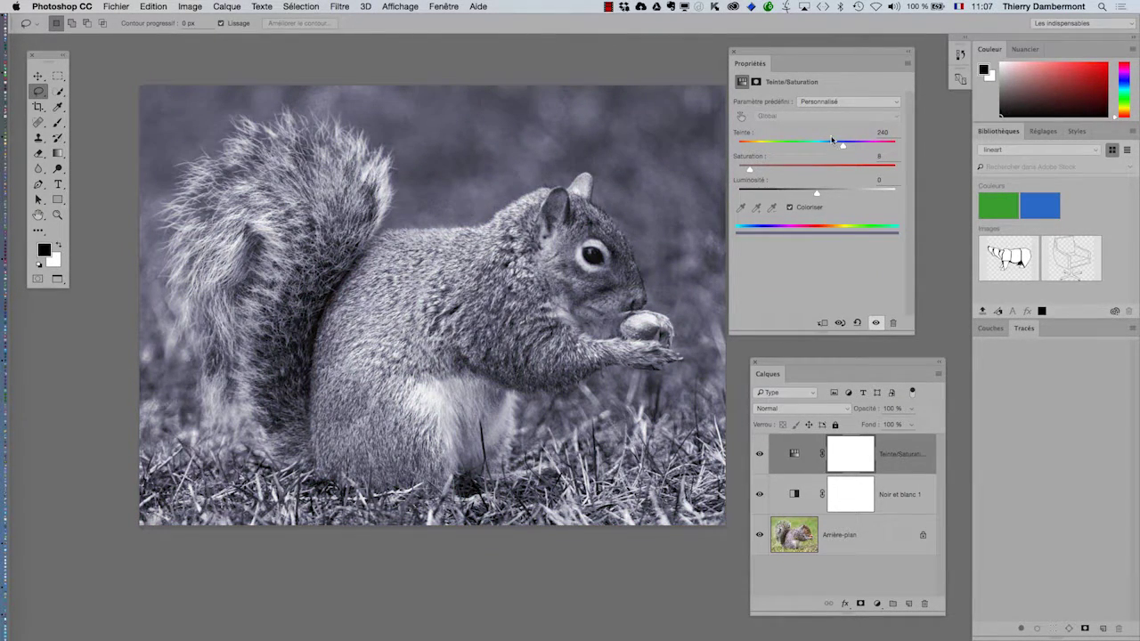
{"action": "left_click_drag", "start_coordinate": [833, 140], "coordinate": [750, 156]}
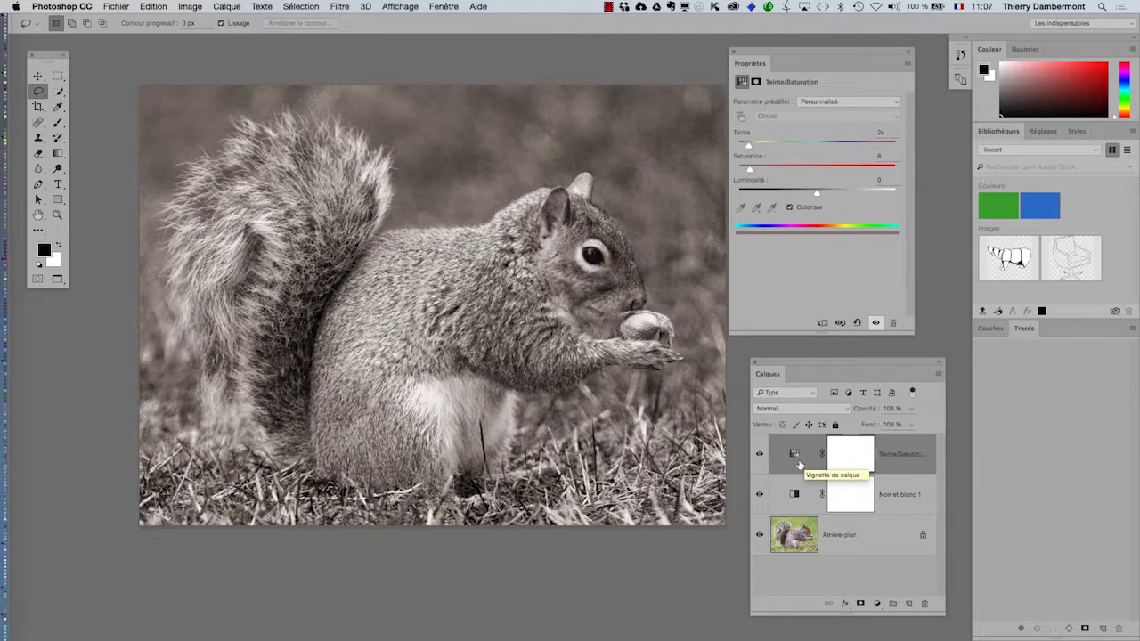
Step: Save the layered squirrel PSD and switch to InDesign
{"action": "left_click", "coordinate": [110, 6]}
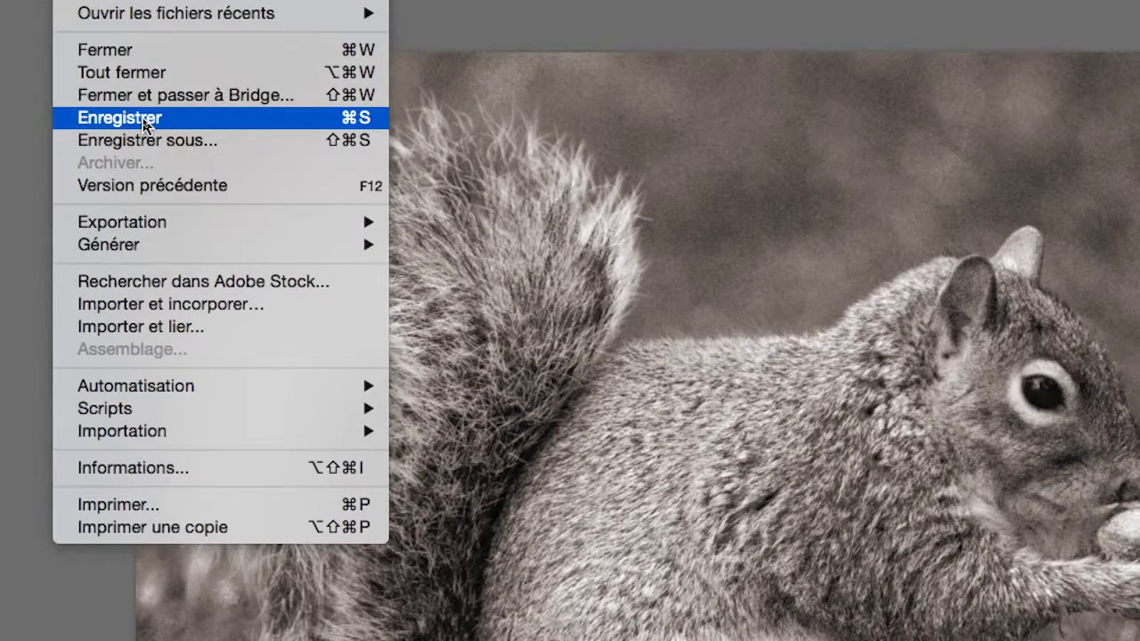
{"action": "left_click", "coordinate": [144, 122]}
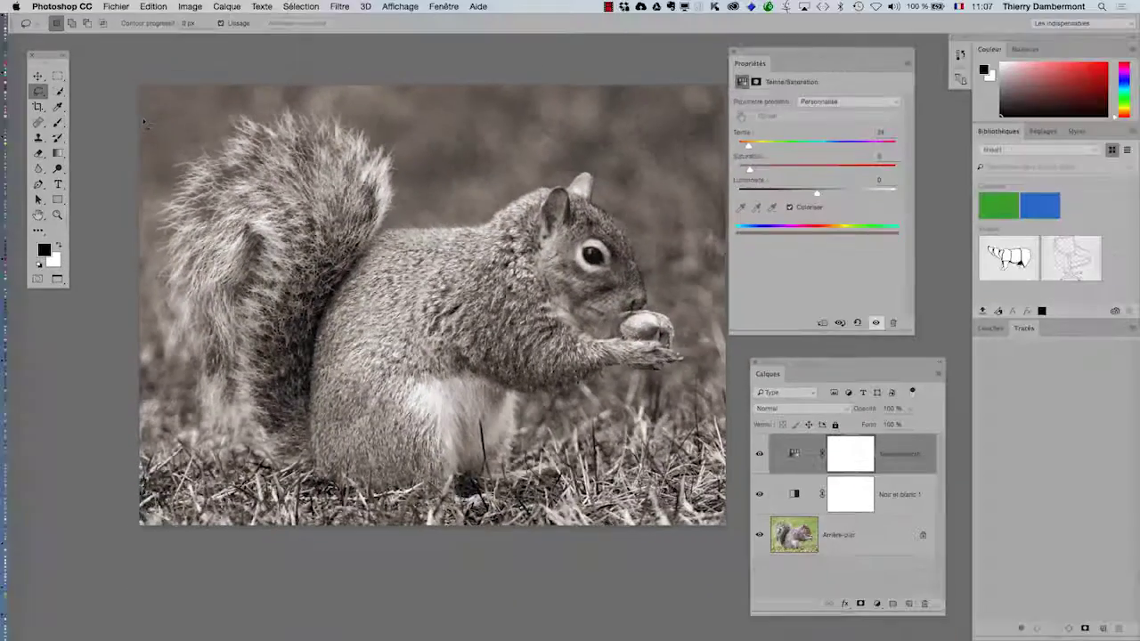
{"action": "key", "text": "super+Tab"}
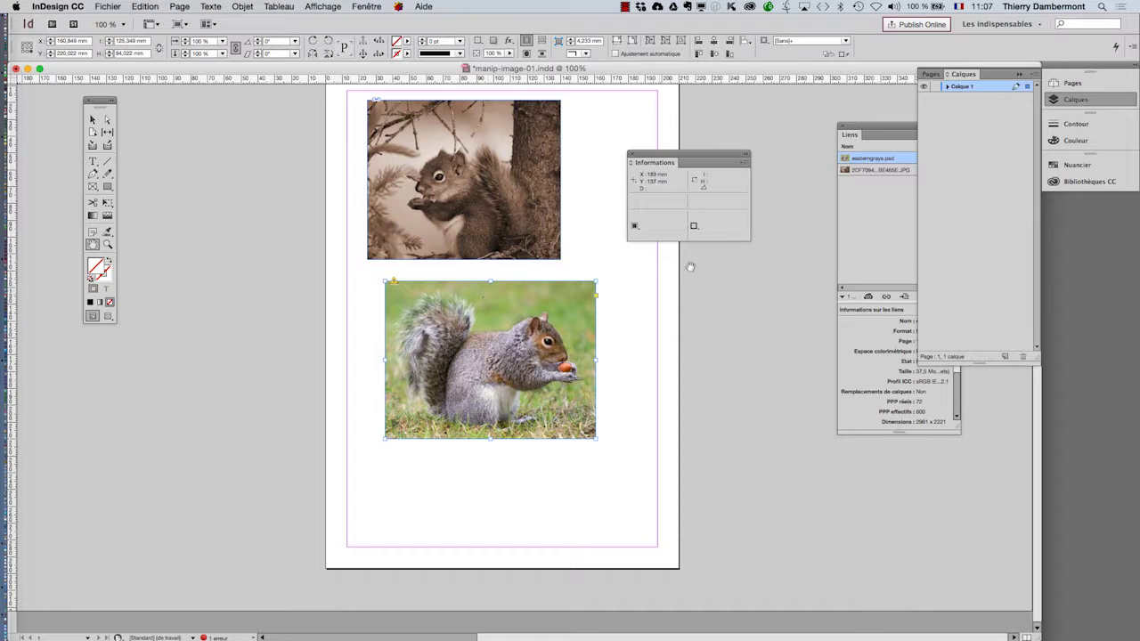
Step: Move the Informations panel away and the Liens panel beside the squirrel, and update the modified PSD link
{"action": "left_click_drag", "start_coordinate": [723, 156], "coordinate": [328, 123]}
{"action": "left_click_drag", "start_coordinate": [882, 133], "coordinate": [665, 187]}
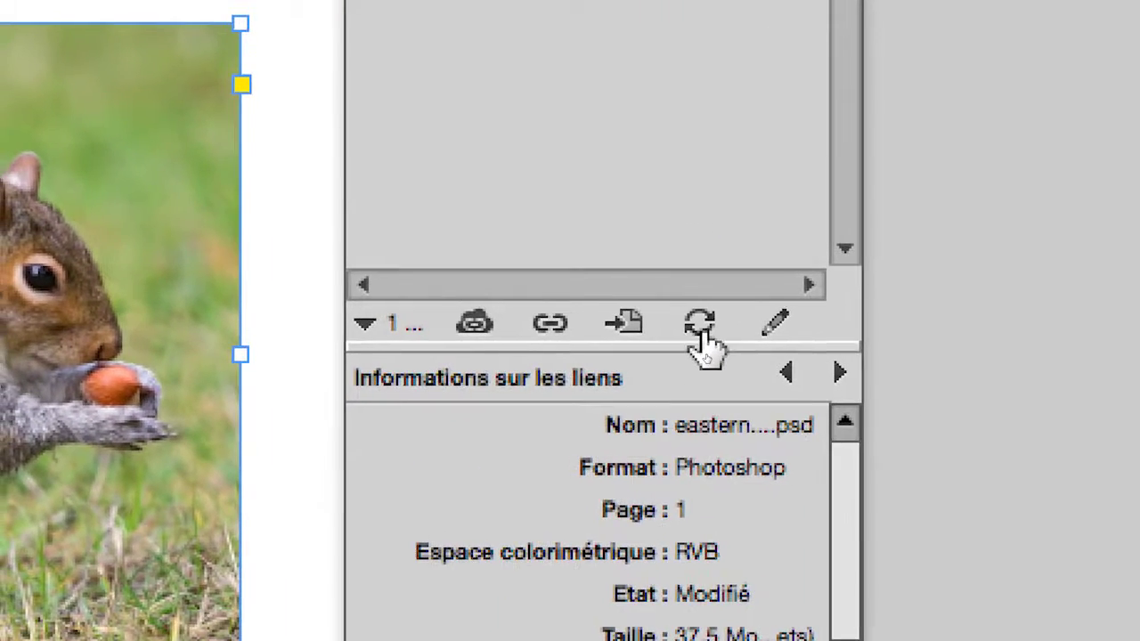
{"action": "left_click", "coordinate": [698, 328]}
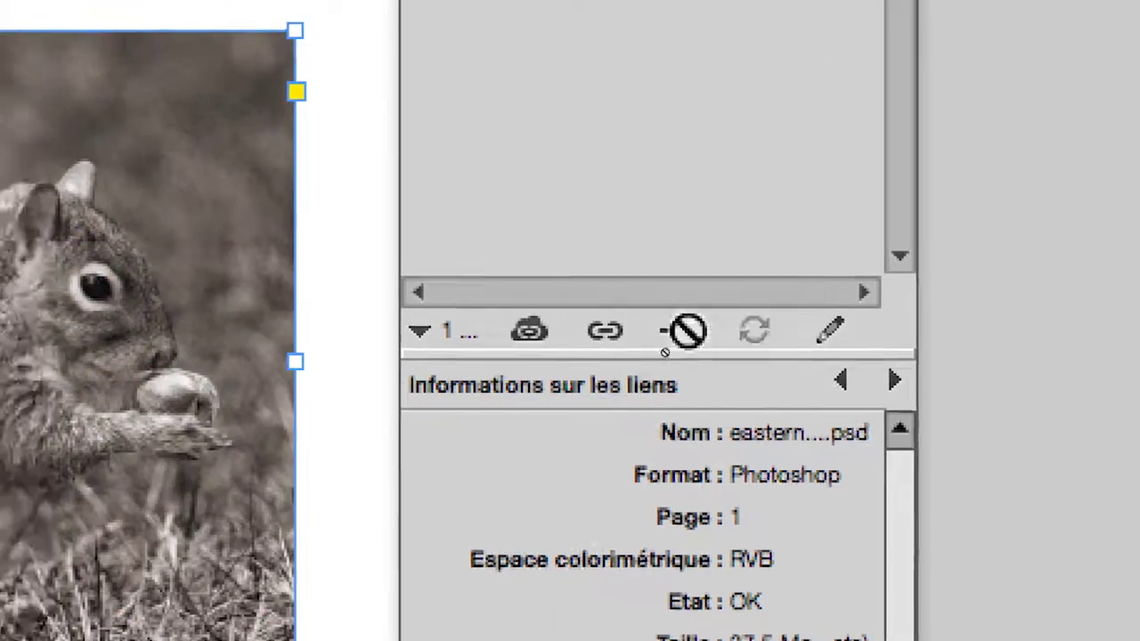